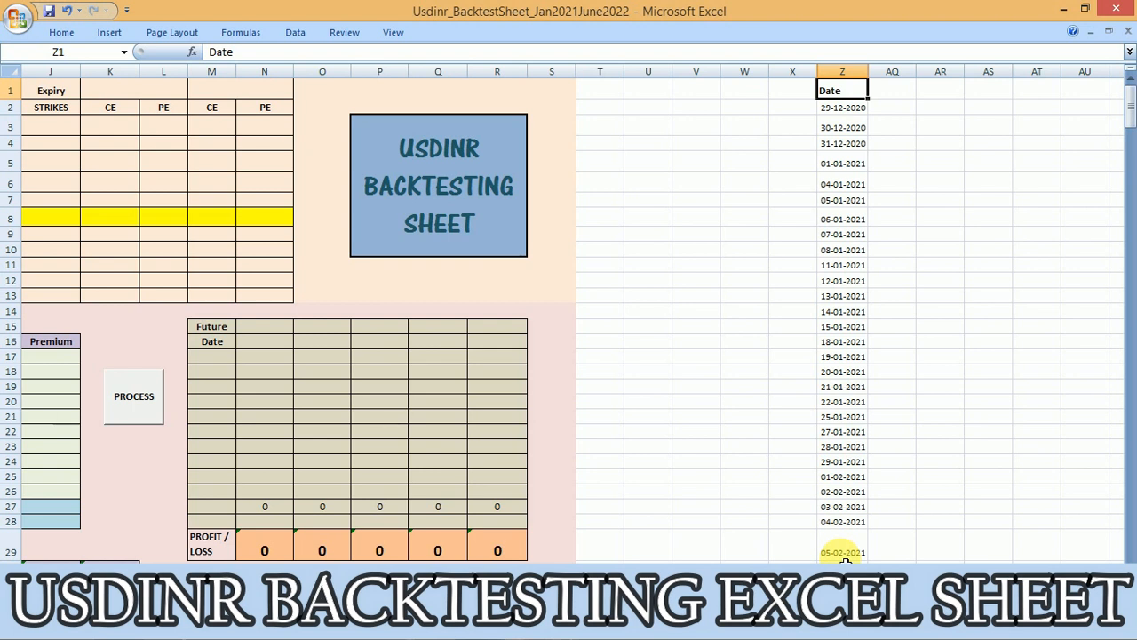
Examine the option settlement prices on the data sheet, then return to the start of the backtesting sheet
{"action": "key", "text": "ctrl+Home"}
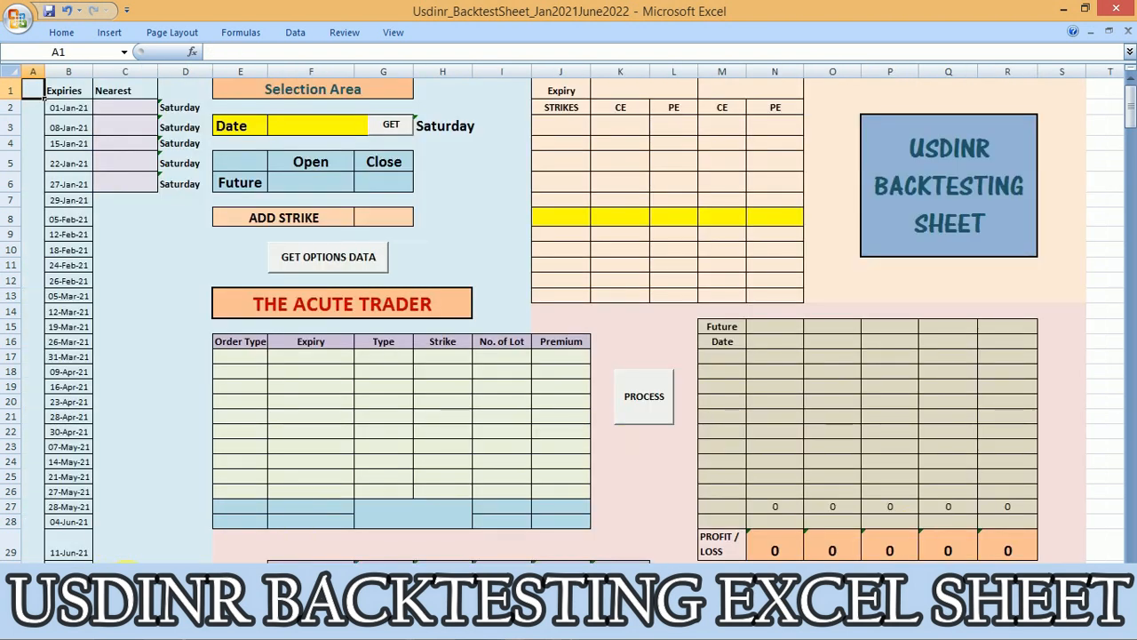
{"action": "left_click", "coordinate": [127, 580]}
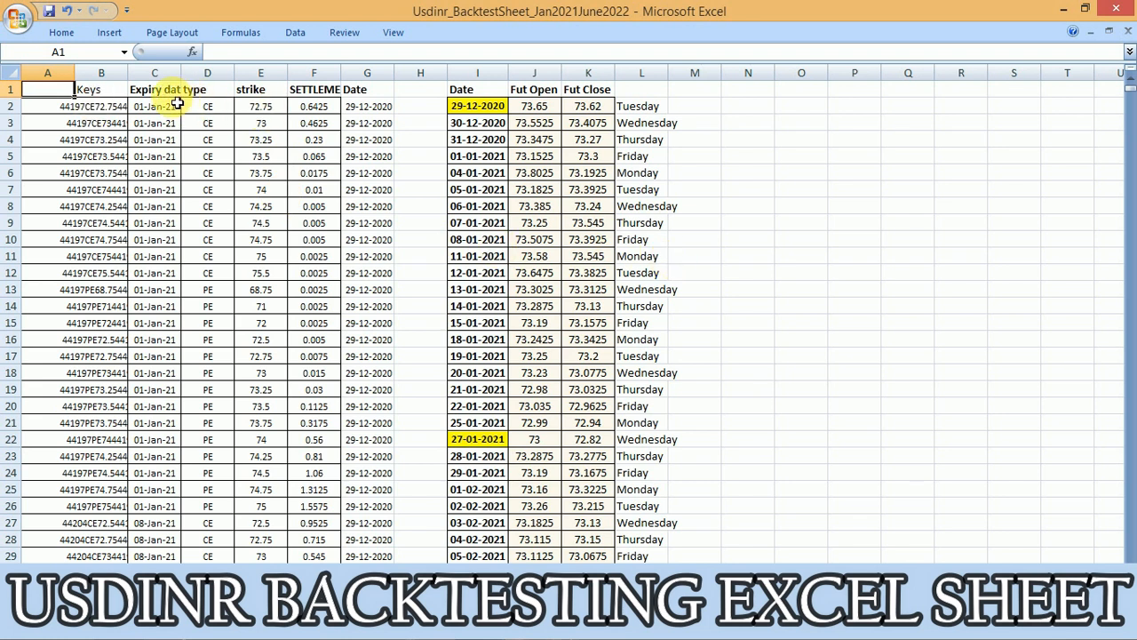
{"action": "left_click", "coordinate": [326, 125]}
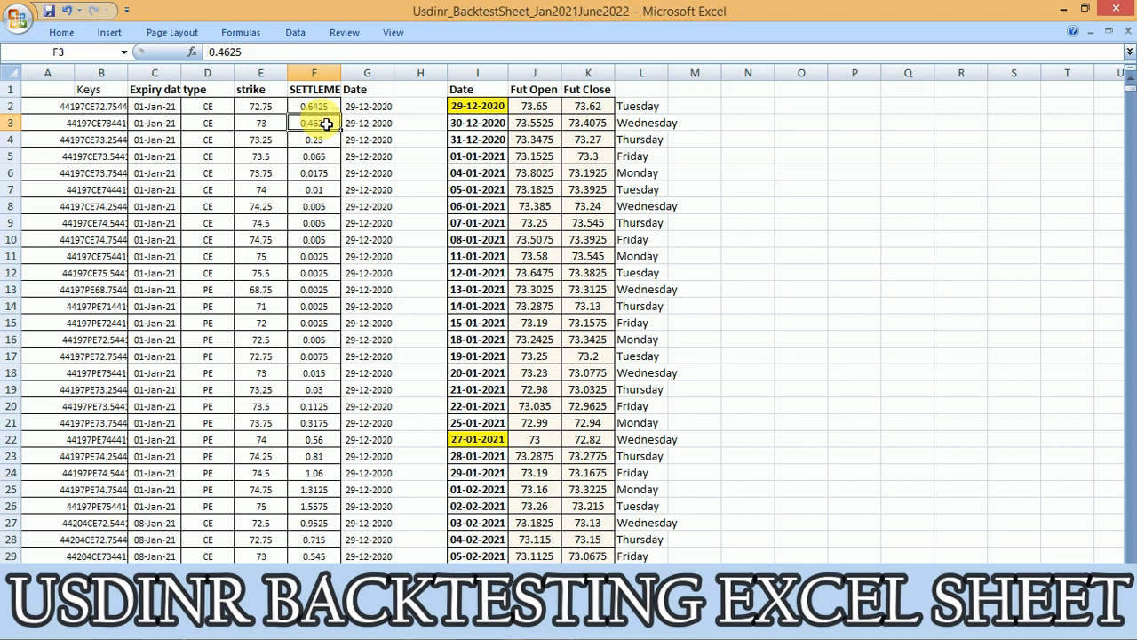
{"action": "left_click", "coordinate": [328, 106]}
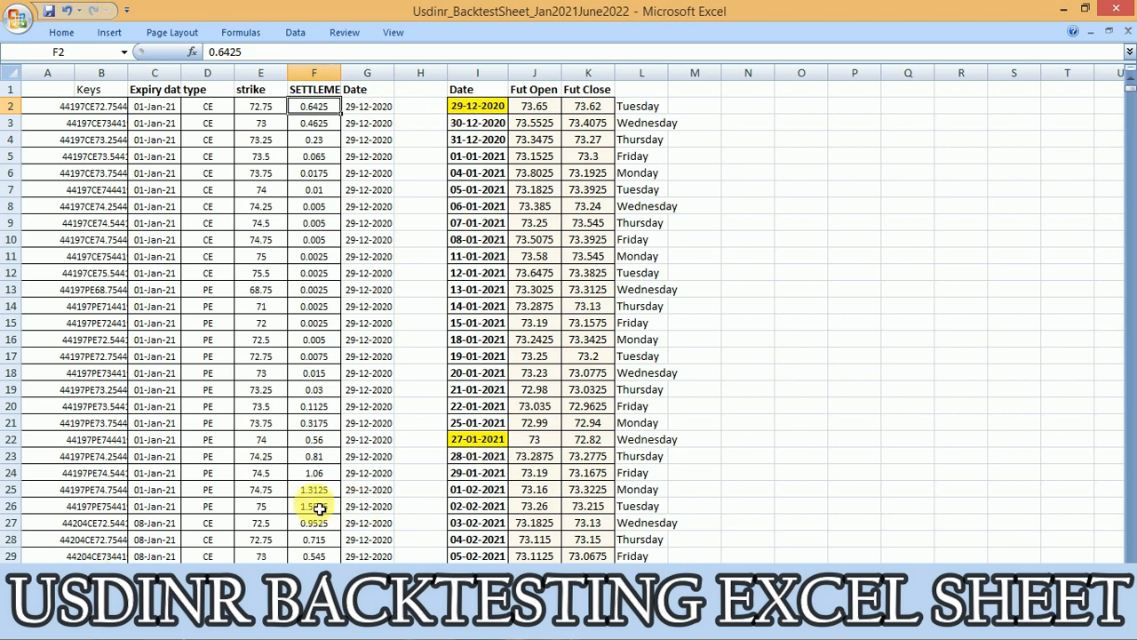
{"action": "left_click", "coordinate": [75, 579]}
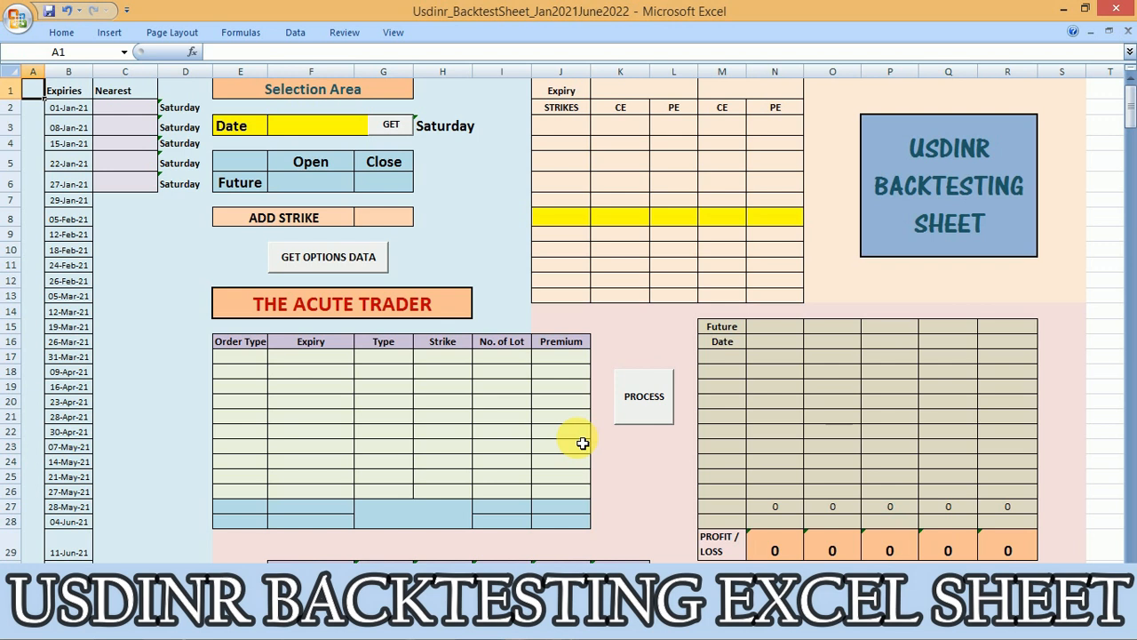
Enter 29/12/20 as the backtest date in the Selection Area and fetch its future prices and nearest expiries
{"action": "left_click", "coordinate": [341, 132]}
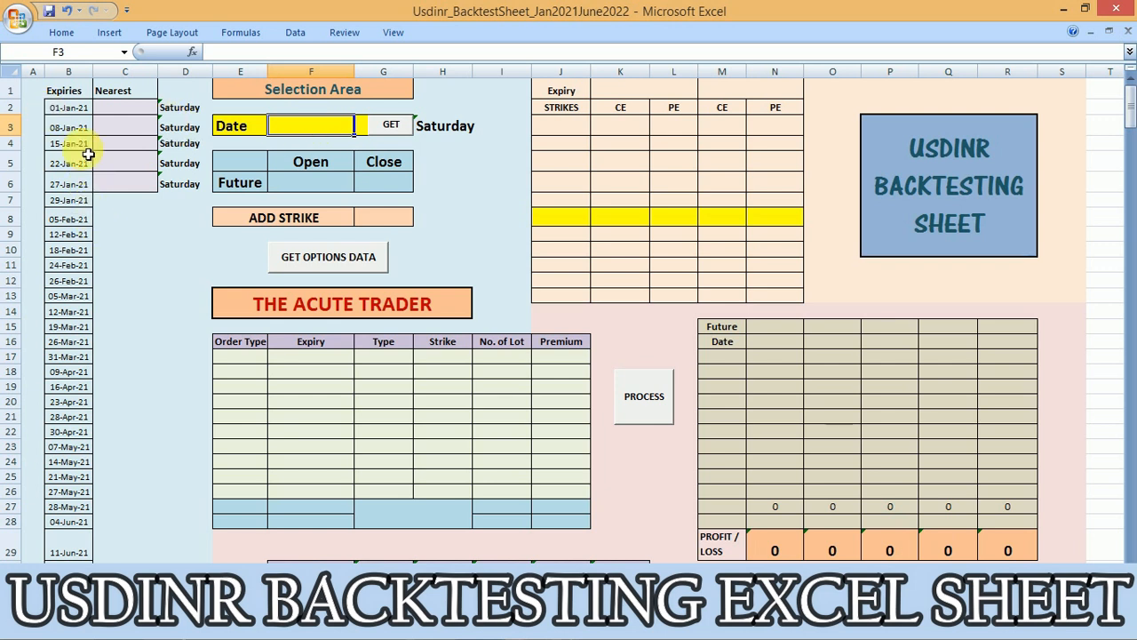
{"action": "left_click", "coordinate": [76, 108]}
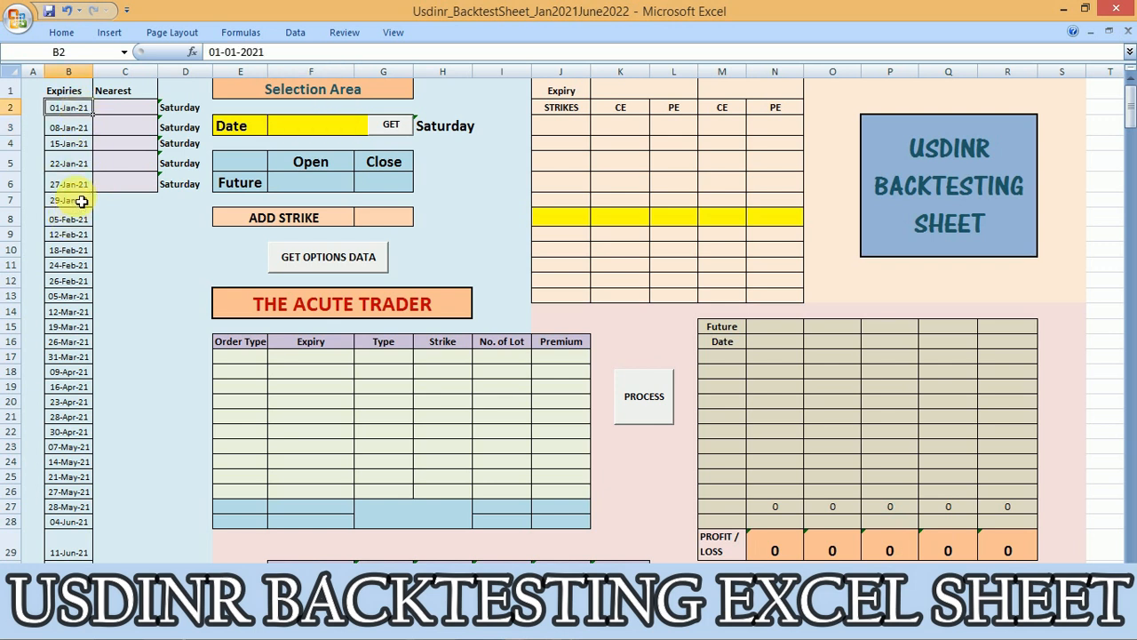
{"action": "left_click", "coordinate": [81, 184]}
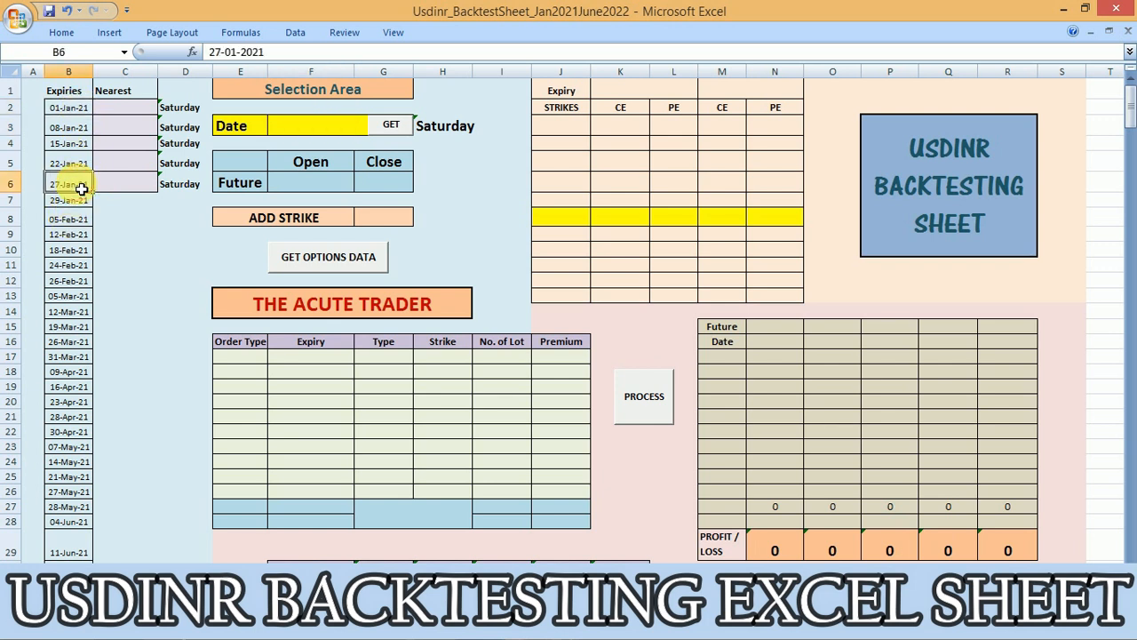
{"action": "left_click", "coordinate": [78, 108]}
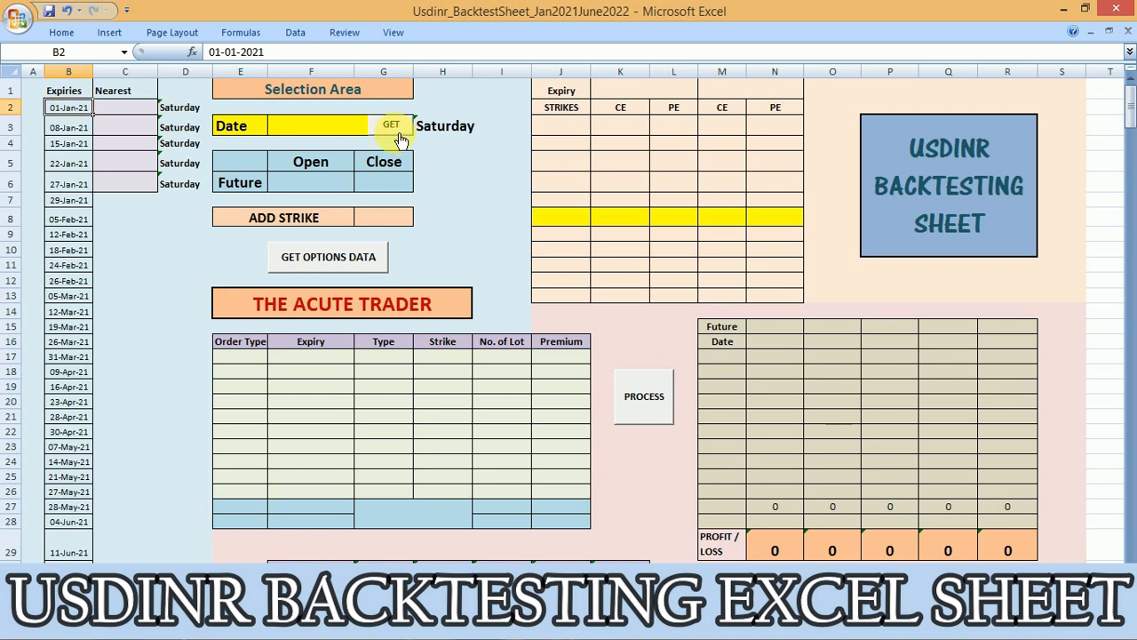
{"action": "left_click", "coordinate": [325, 125]}
{"action": "type", "text": "12/20"}
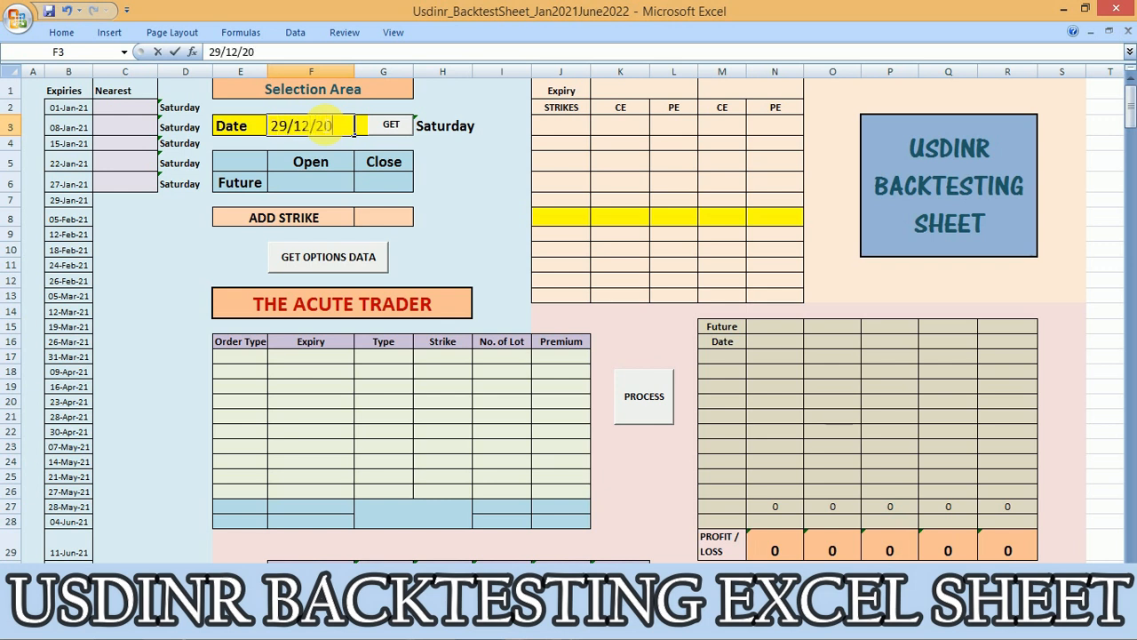
{"action": "key", "text": "Return"}
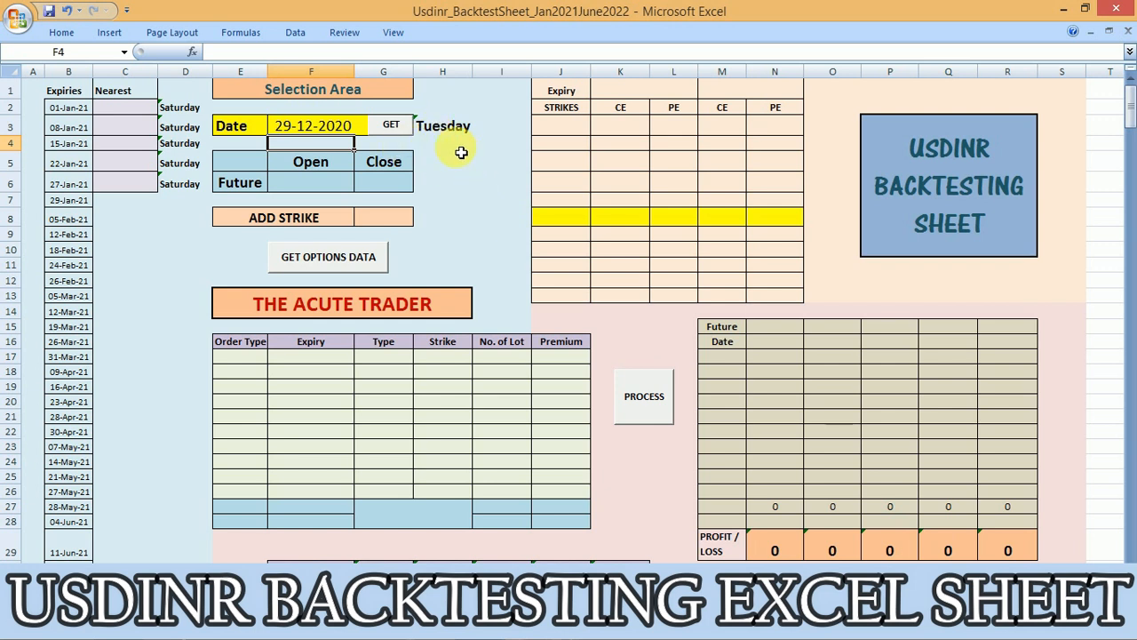
{"action": "left_click", "coordinate": [311, 127]}
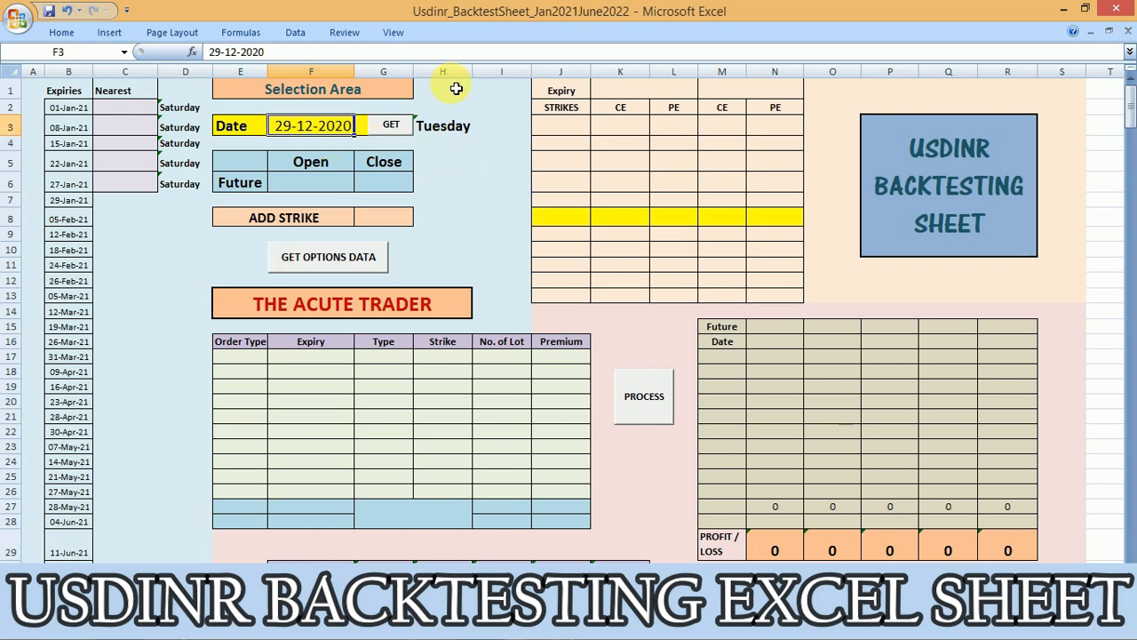
{"action": "left_click", "coordinate": [394, 129]}
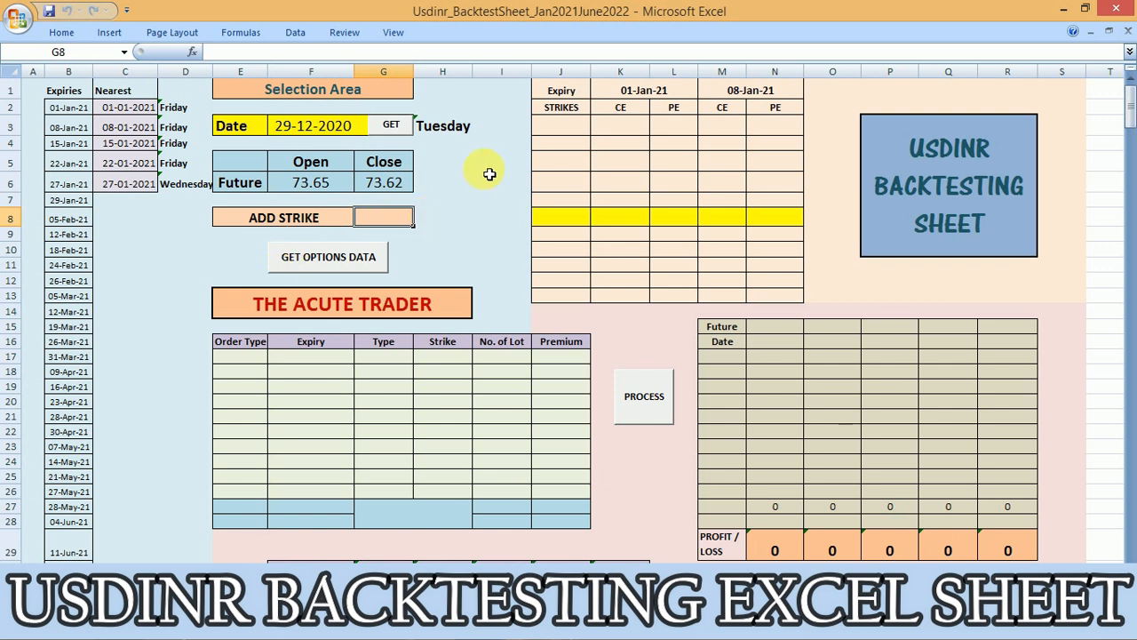
Check the future open and close prices for 29-12-2020 on the data sheet and return to the backtesting sheet
{"action": "left_click", "coordinate": [133, 579]}
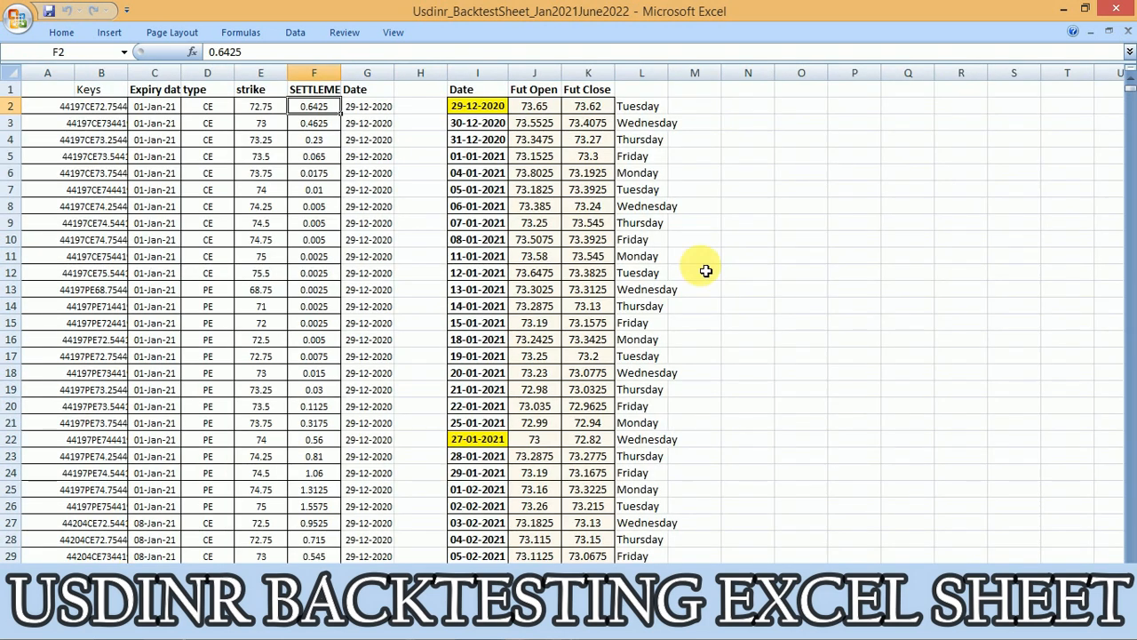
{"action": "left_click", "coordinate": [544, 108]}
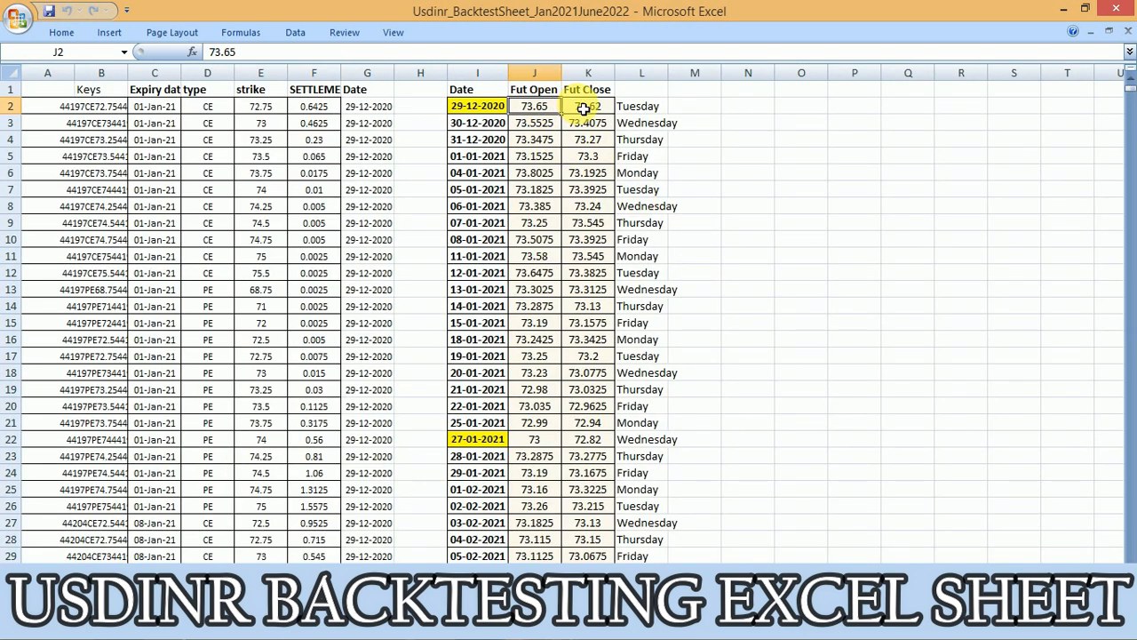
{"action": "left_click", "coordinate": [588, 105]}
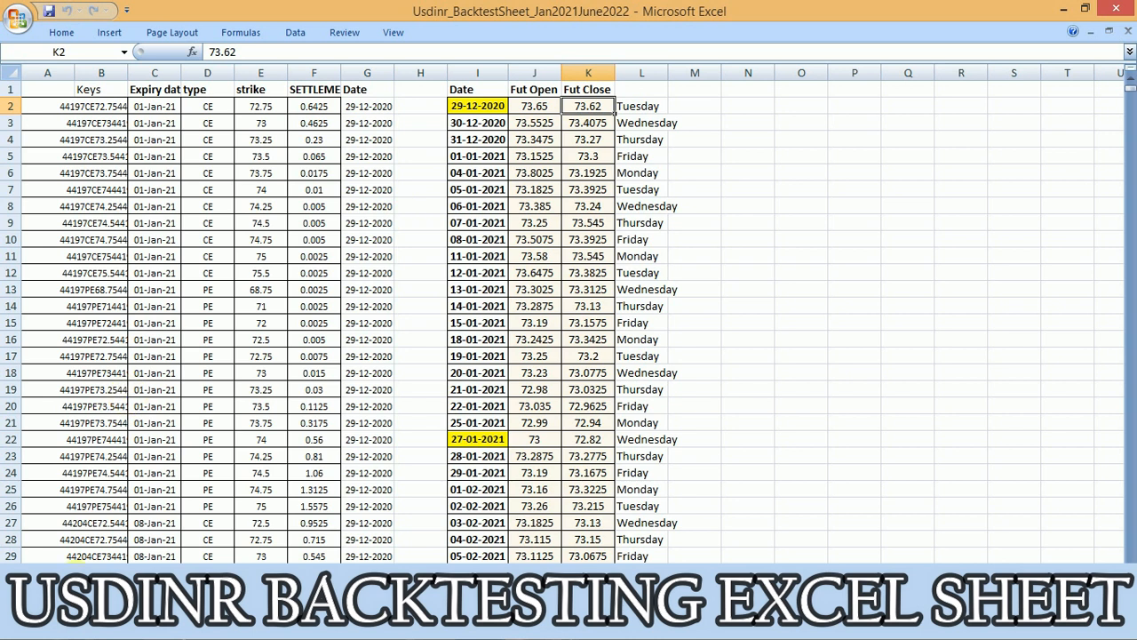
{"action": "left_click", "coordinate": [77, 579]}
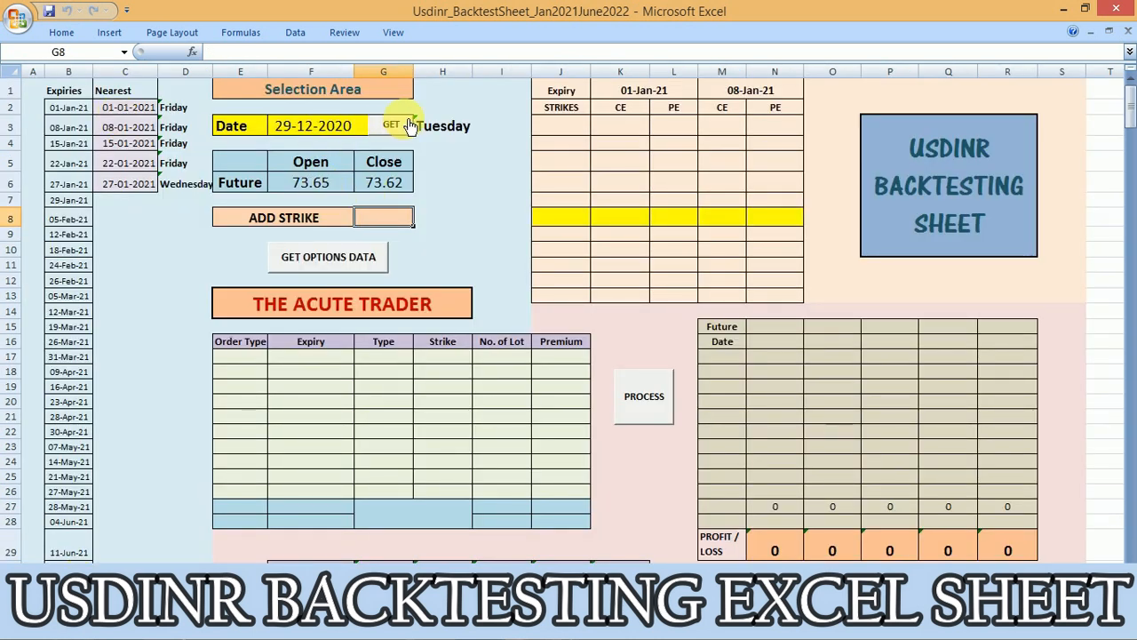
Review the fetched nearest expiries with their weekdays, and the Type and Expiry cells of the order table
{"action": "left_click", "coordinate": [317, 131]}
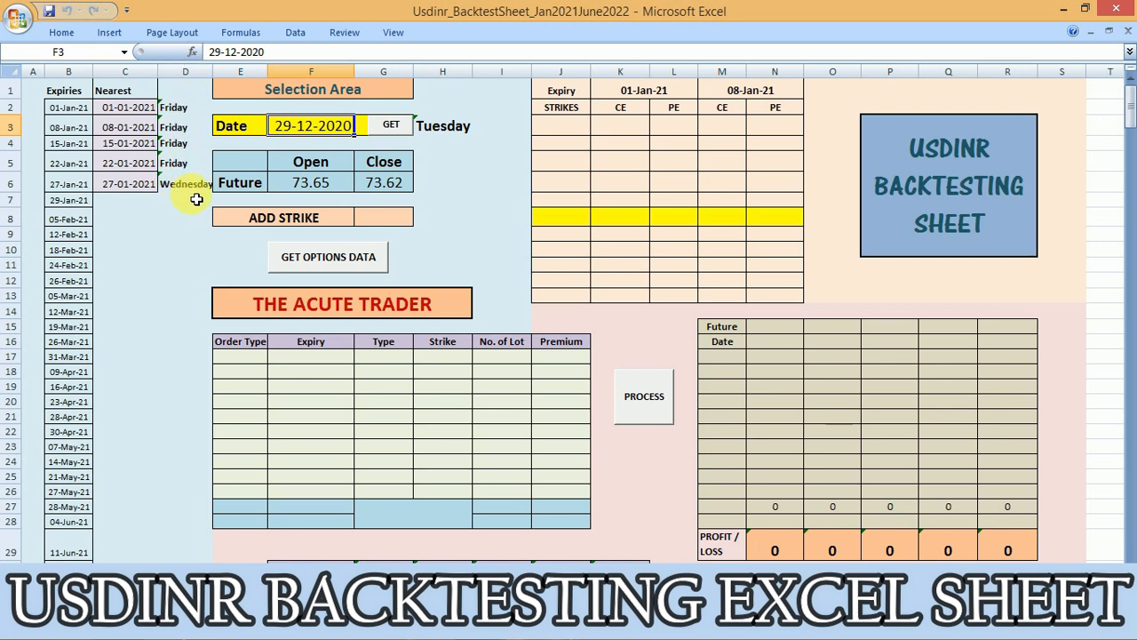
{"action": "left_click", "coordinate": [173, 184]}
{"action": "left_click", "coordinate": [138, 183]}
{"action": "left_click", "coordinate": [114, 216]}
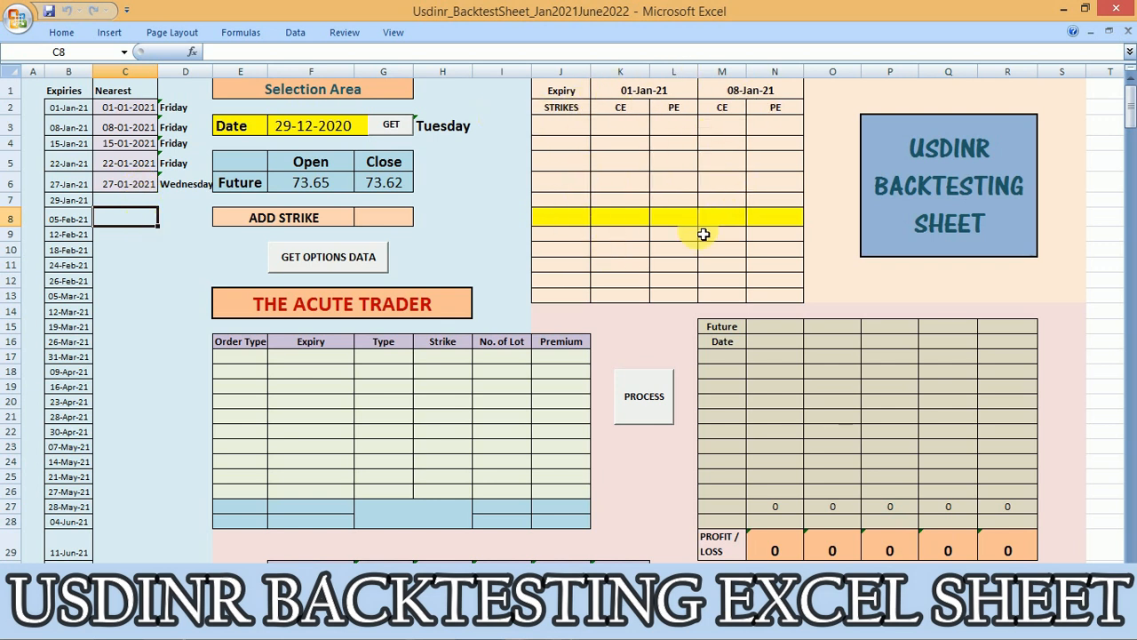
{"action": "left_click", "coordinate": [372, 405]}
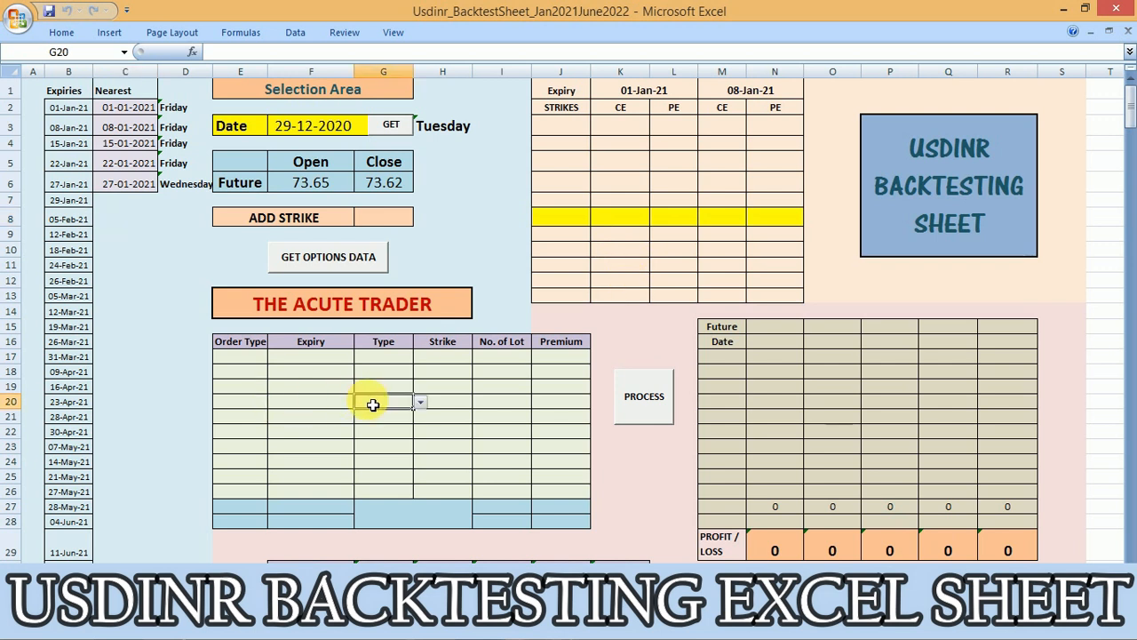
{"action": "left_click", "coordinate": [344, 388]}
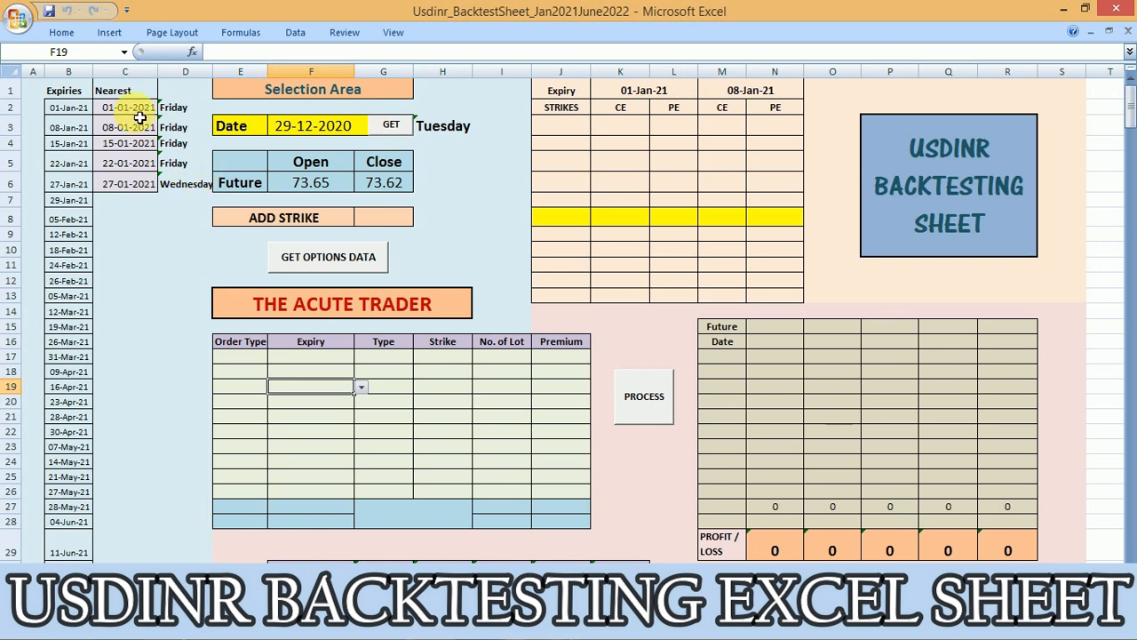
Change the second expiry above the strikes table to 27/1/21
{"action": "left_click", "coordinate": [677, 95]}
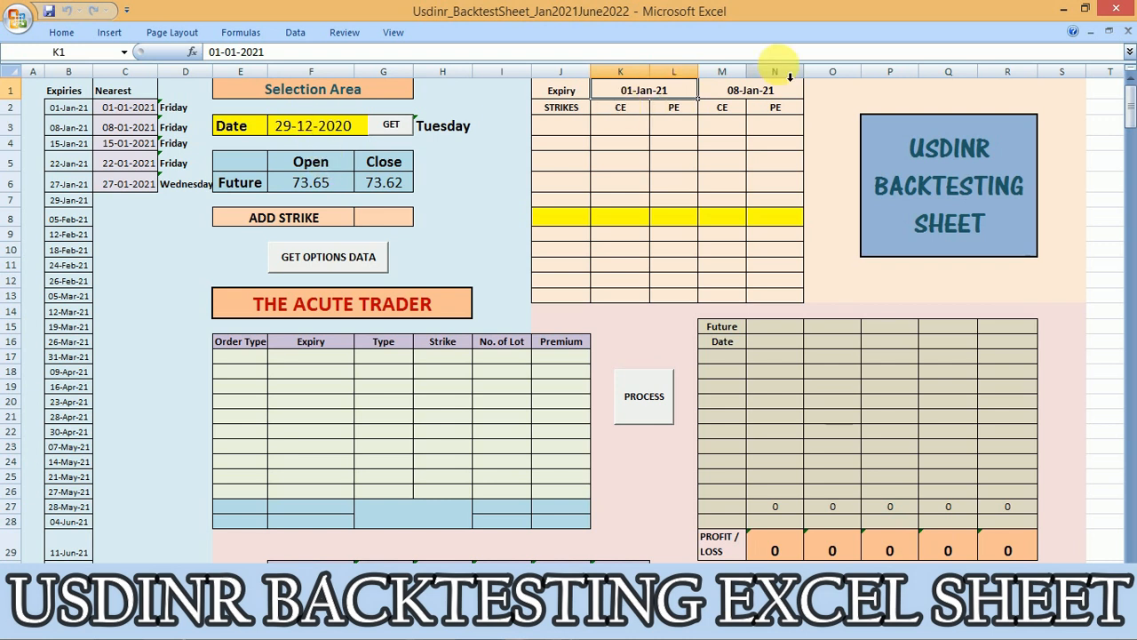
{"action": "left_click", "coordinate": [737, 89]}
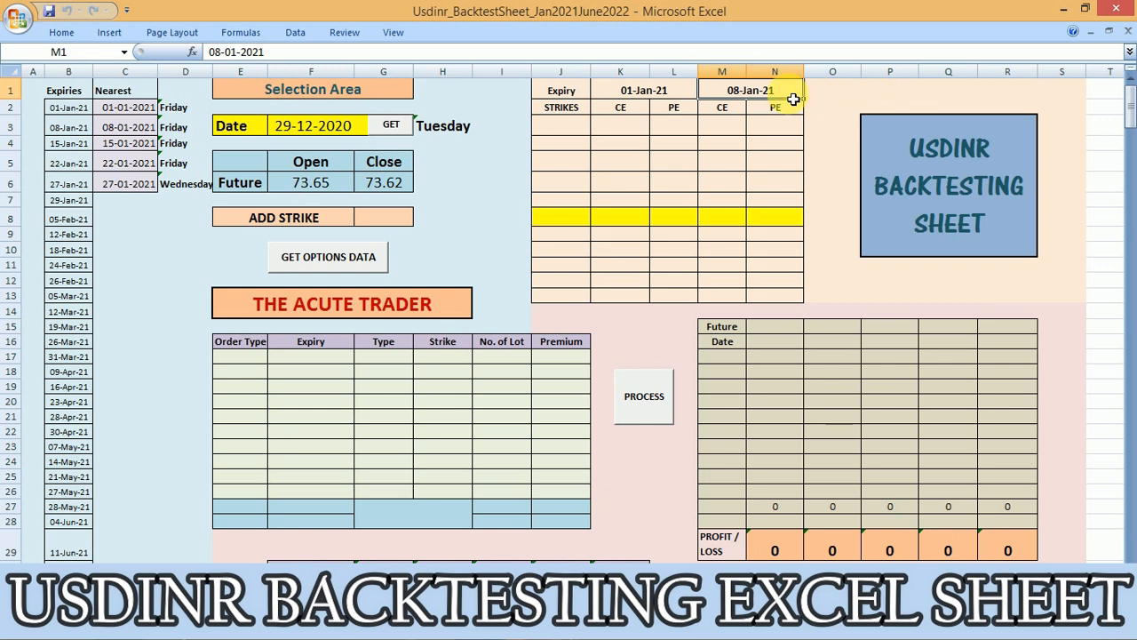
{"action": "type", "text": "27/1/21"}
{"action": "left_click", "coordinate": [754, 127]}
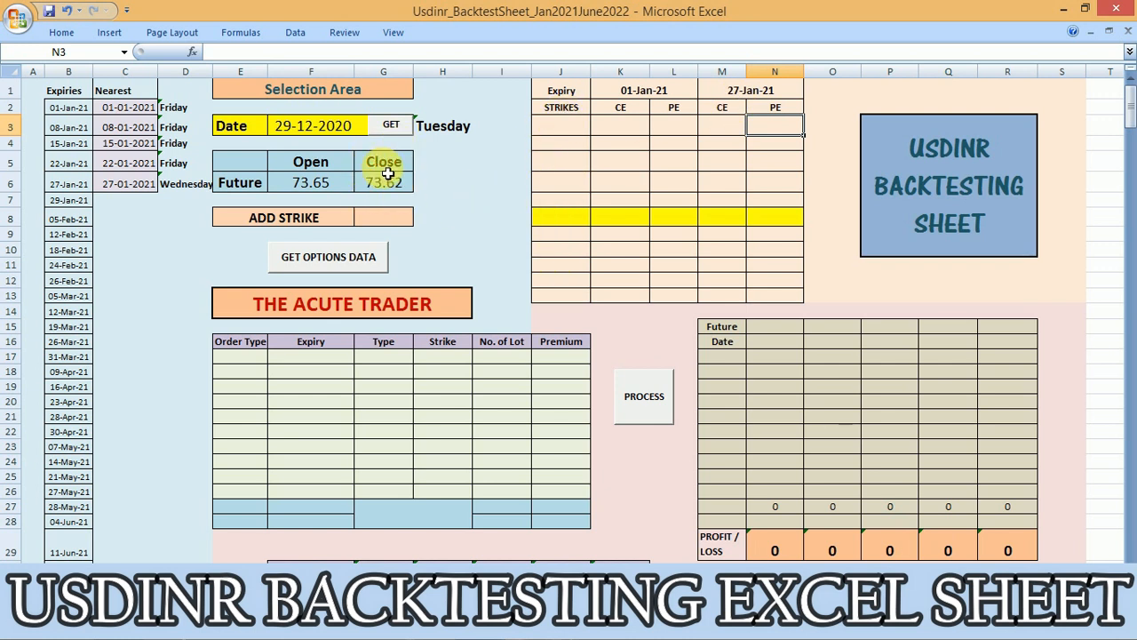
Set the strike to add to 73.5 and load the options data around it for both expiries
{"action": "left_click", "coordinate": [398, 223]}
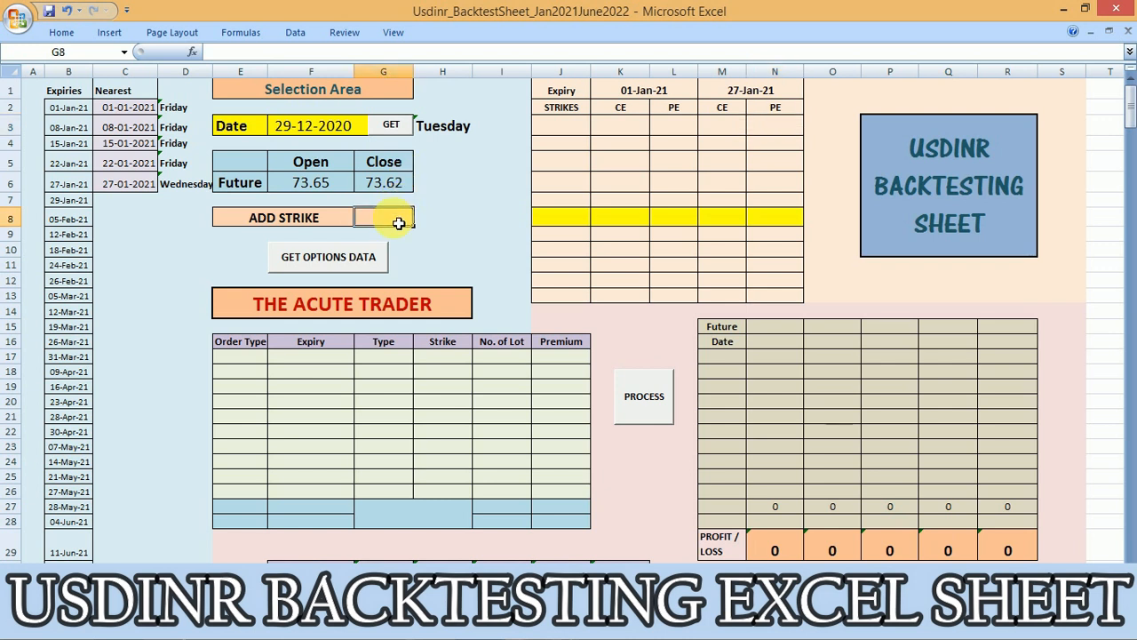
{"action": "type", "text": "73.5"}
{"action": "key", "text": "Return"}
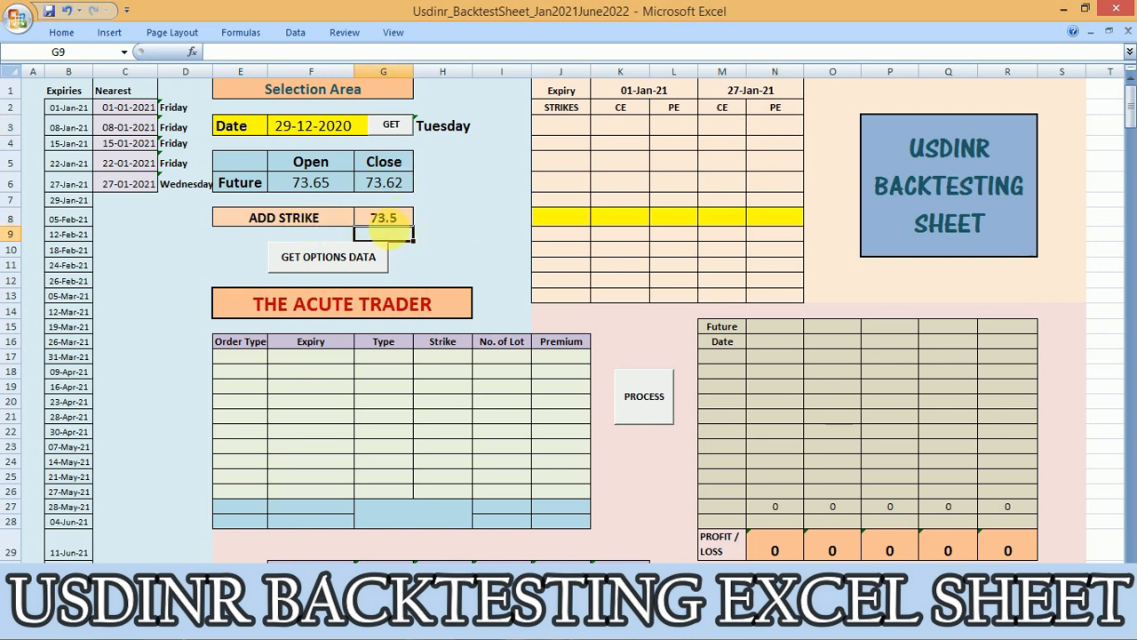
{"action": "left_click", "coordinate": [404, 221]}
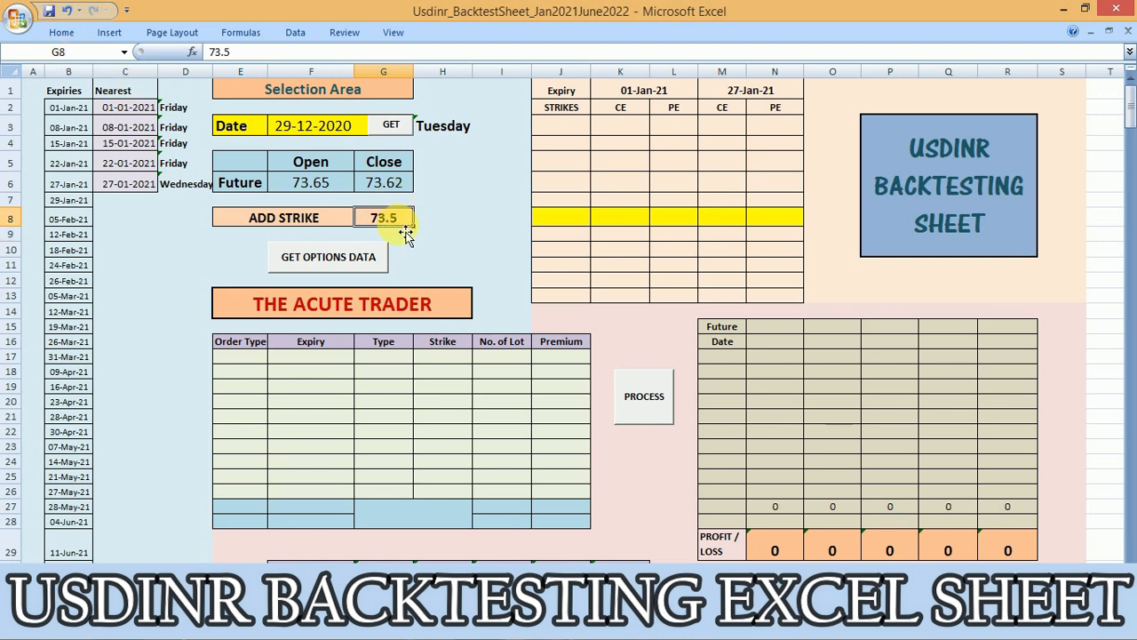
{"action": "left_click", "coordinate": [556, 225]}
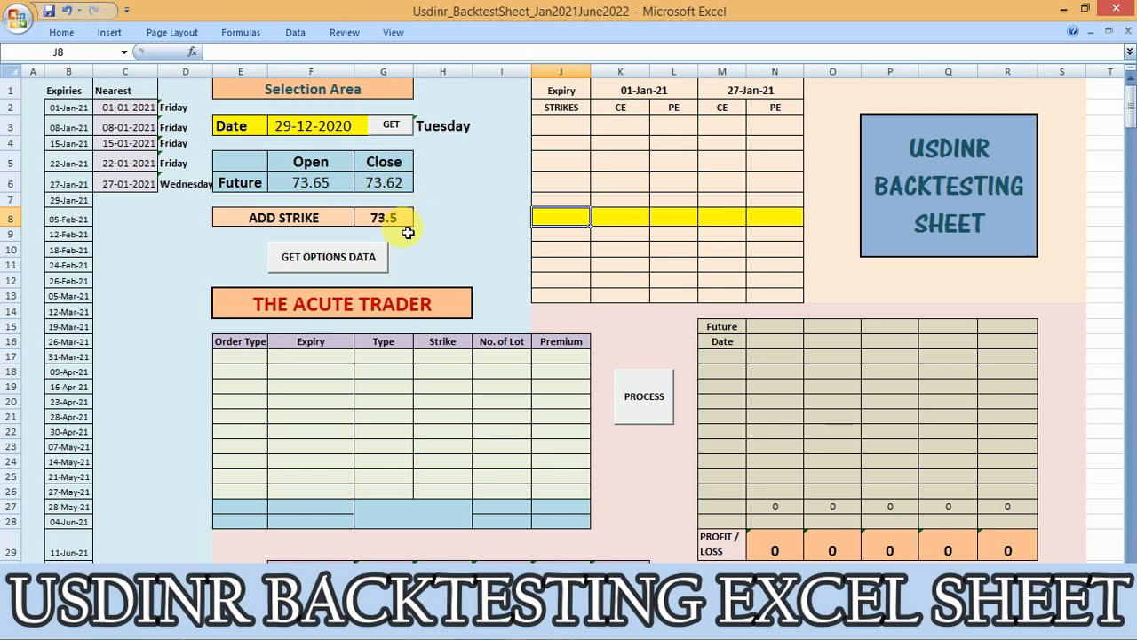
{"action": "left_click", "coordinate": [345, 259]}
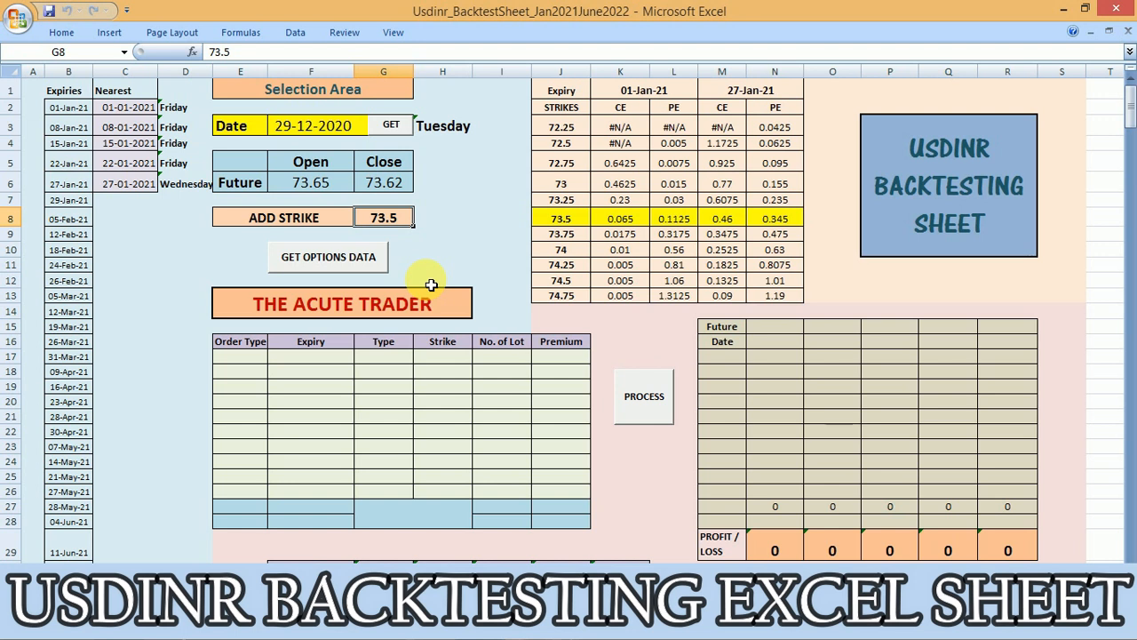
Set the order type to Sell in the first three rows of the order table
{"action": "left_click", "coordinate": [249, 358]}
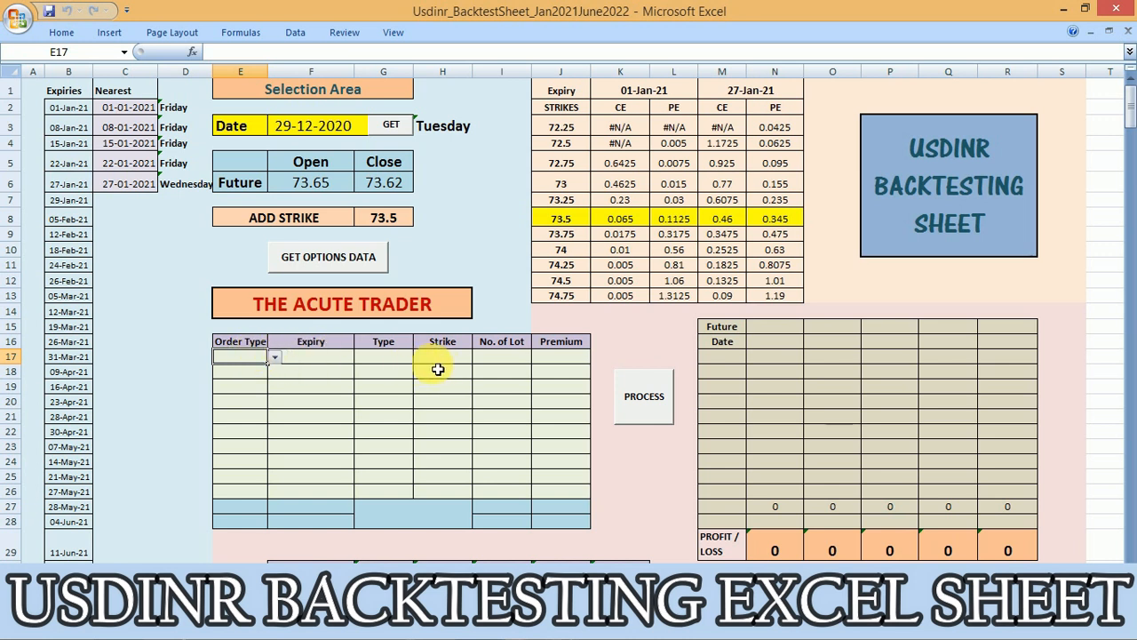
{"action": "left_click", "coordinate": [395, 359]}
{"action": "left_click", "coordinate": [237, 360]}
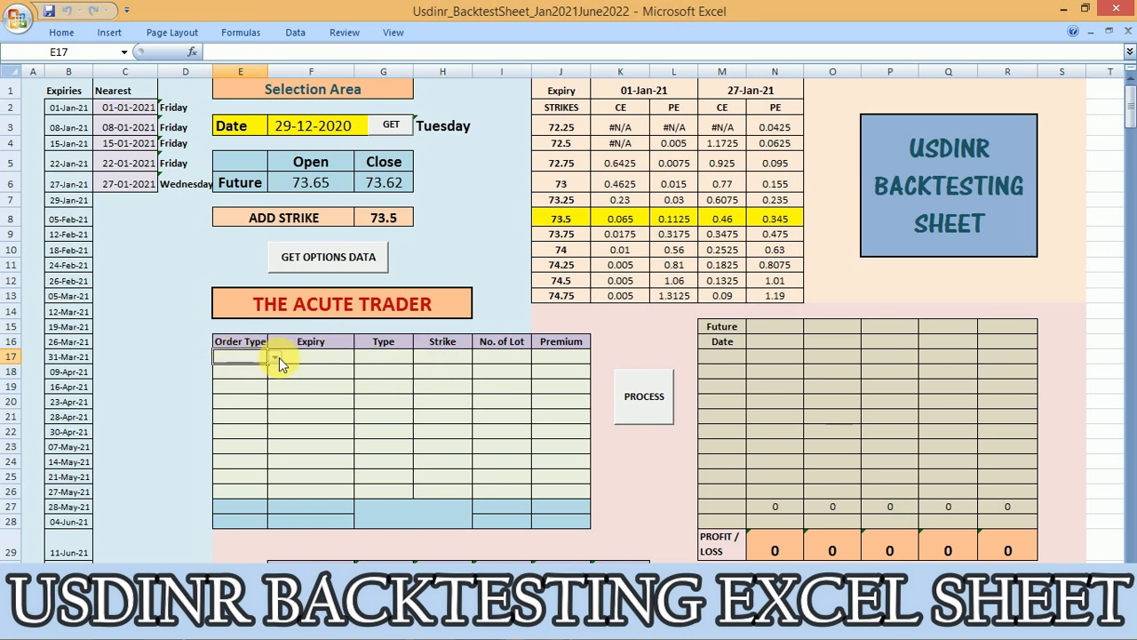
{"action": "left_click", "coordinate": [276, 357]}
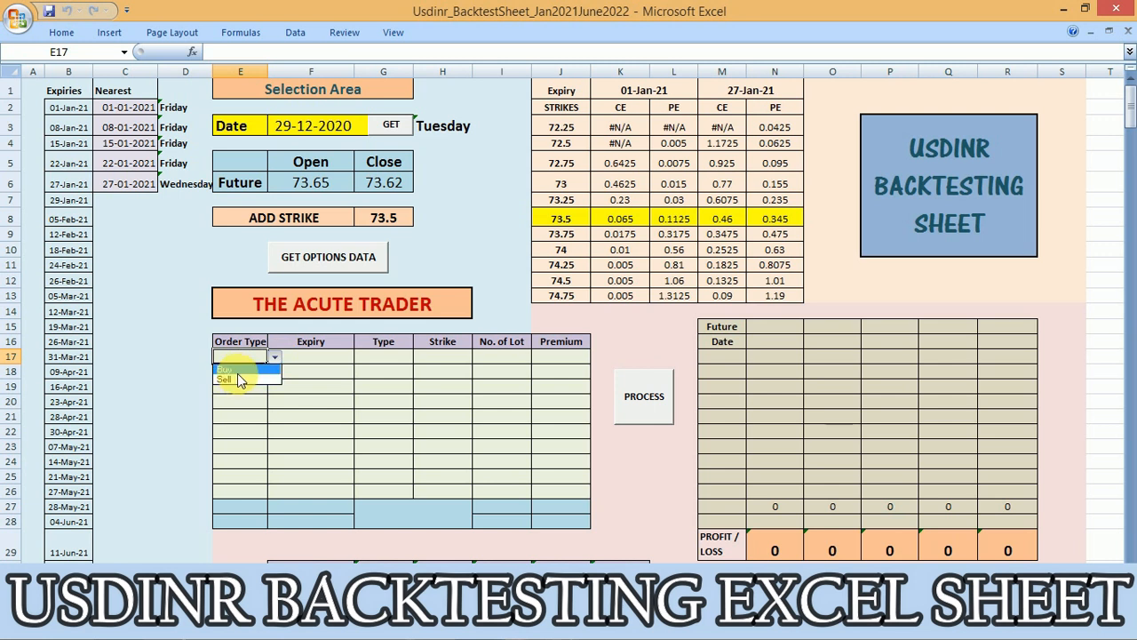
{"action": "left_click", "coordinate": [237, 379]}
{"action": "left_click", "coordinate": [241, 372]}
{"action": "left_click", "coordinate": [277, 370]}
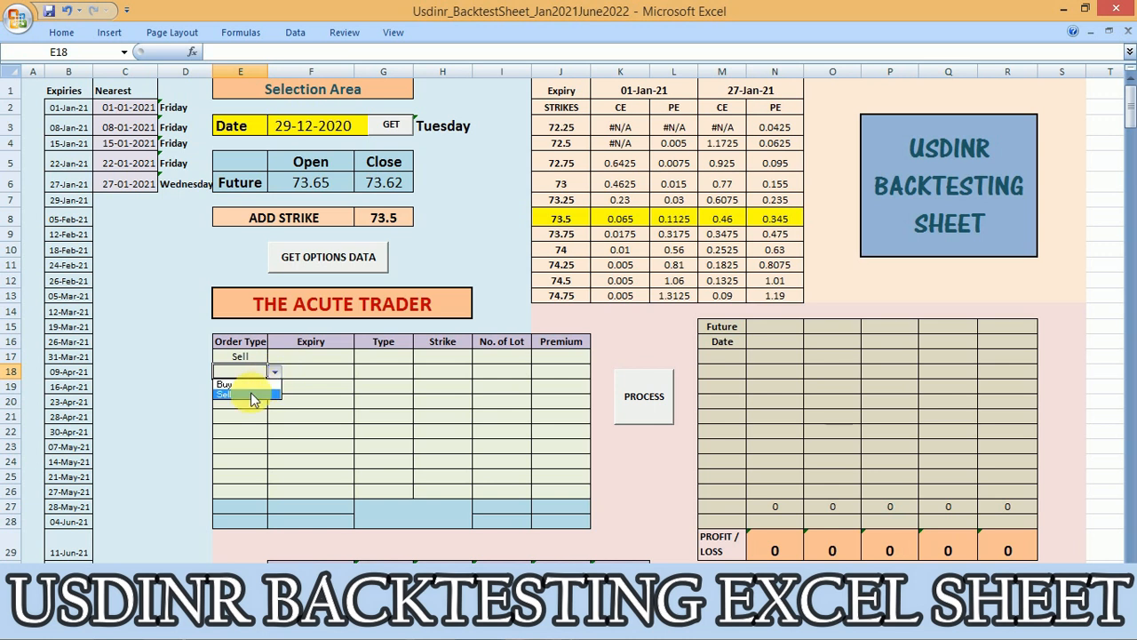
{"action": "left_click", "coordinate": [253, 394]}
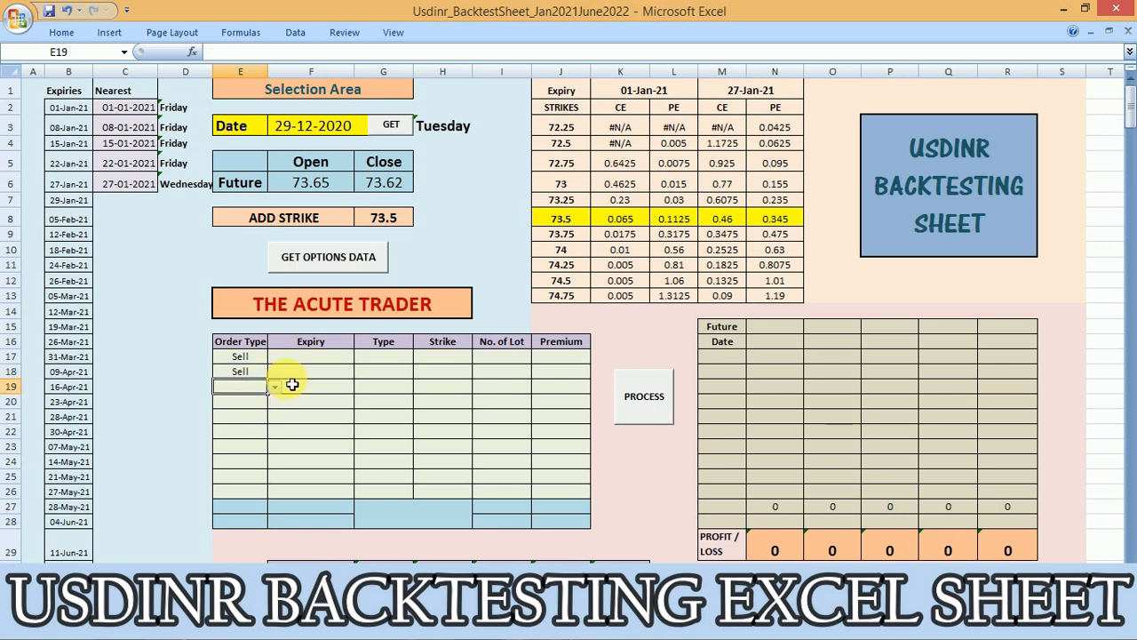
{"action": "left_click", "coordinate": [276, 386]}
{"action": "left_click", "coordinate": [239, 404]}
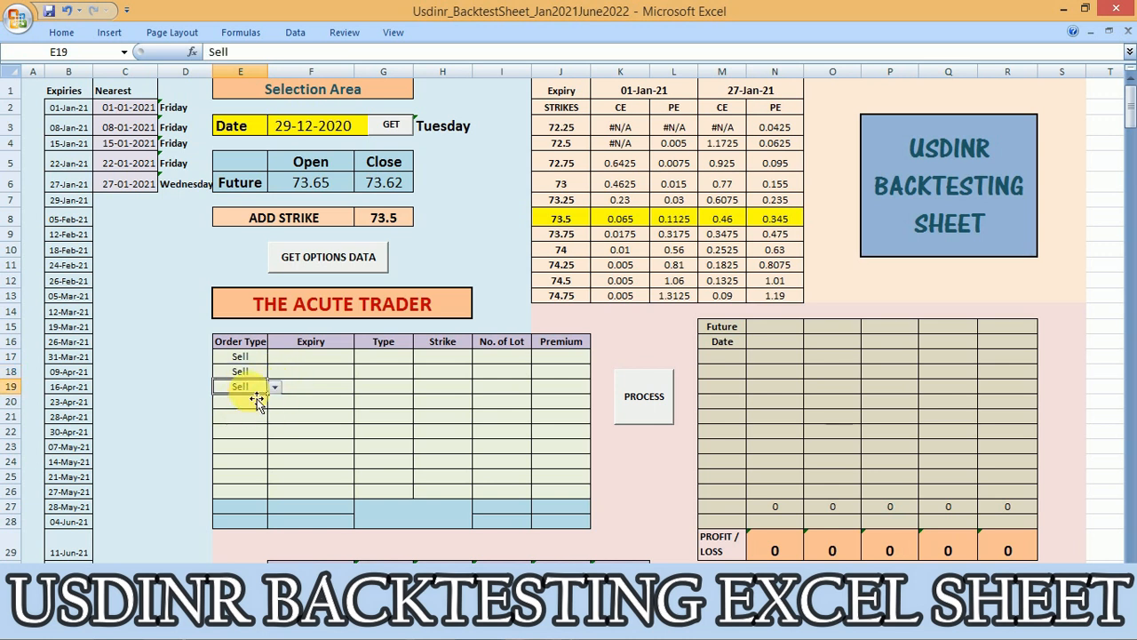
Set the order type to Buy in the third and fourth rows of the order table
{"action": "left_click", "coordinate": [277, 385]}
{"action": "left_click", "coordinate": [258, 399]}
{"action": "left_click", "coordinate": [255, 405]}
{"action": "left_click", "coordinate": [275, 401]}
{"action": "left_click", "coordinate": [249, 415]}
Set the expiry of both Sell orders to 01-01-2021
{"action": "left_click", "coordinate": [304, 356]}
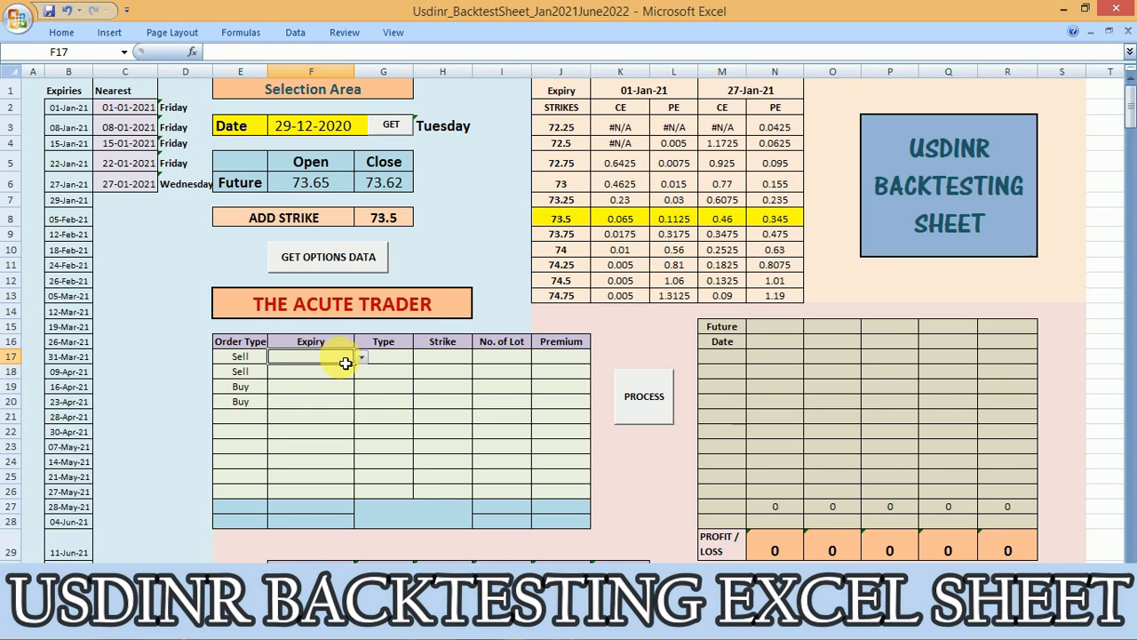
{"action": "left_click", "coordinate": [361, 358]}
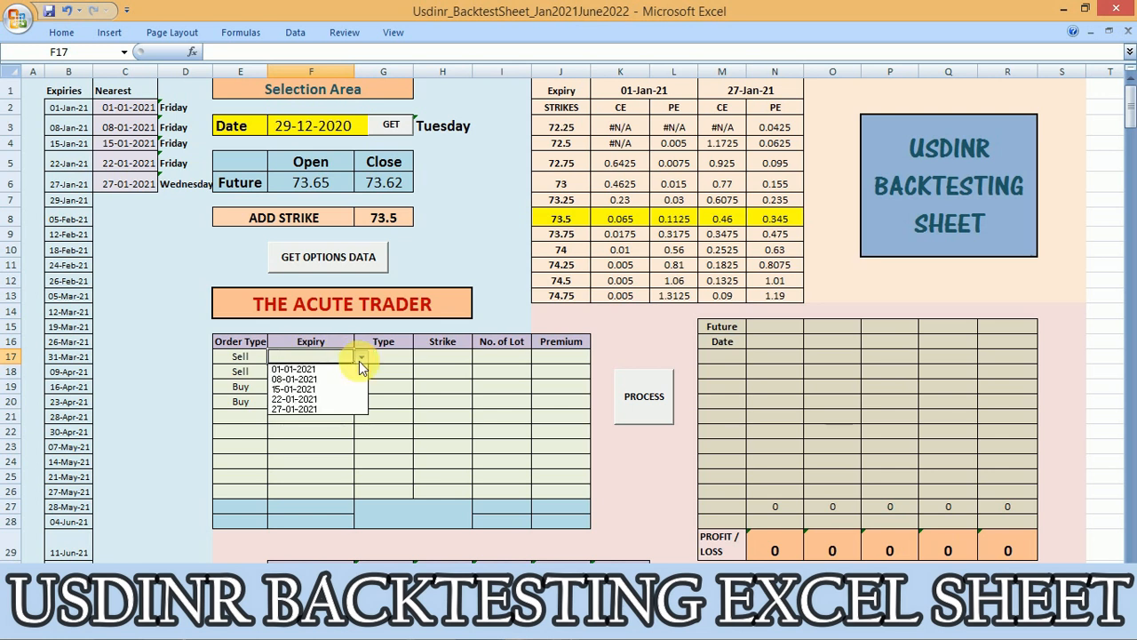
{"action": "left_click", "coordinate": [359, 360]}
{"action": "left_click", "coordinate": [359, 362]}
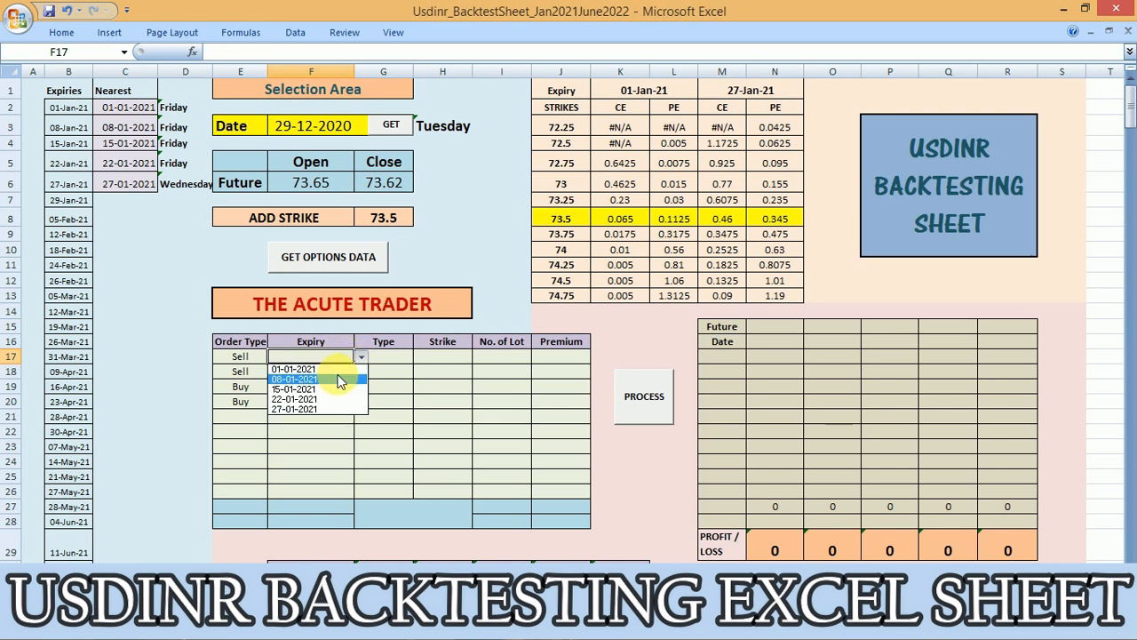
{"action": "left_click", "coordinate": [337, 369]}
{"action": "left_click", "coordinate": [351, 373]}
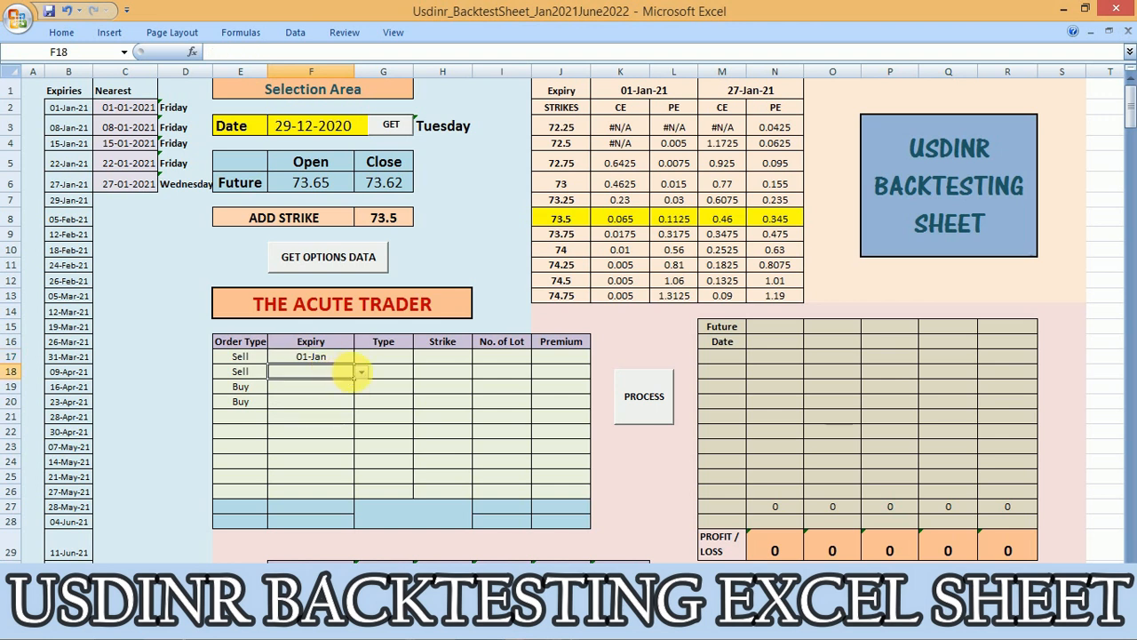
{"action": "left_click", "coordinate": [360, 374]}
{"action": "left_click", "coordinate": [344, 384]}
Set the expiry of both Buy orders to 27-01-2021
{"action": "left_click", "coordinate": [342, 389]}
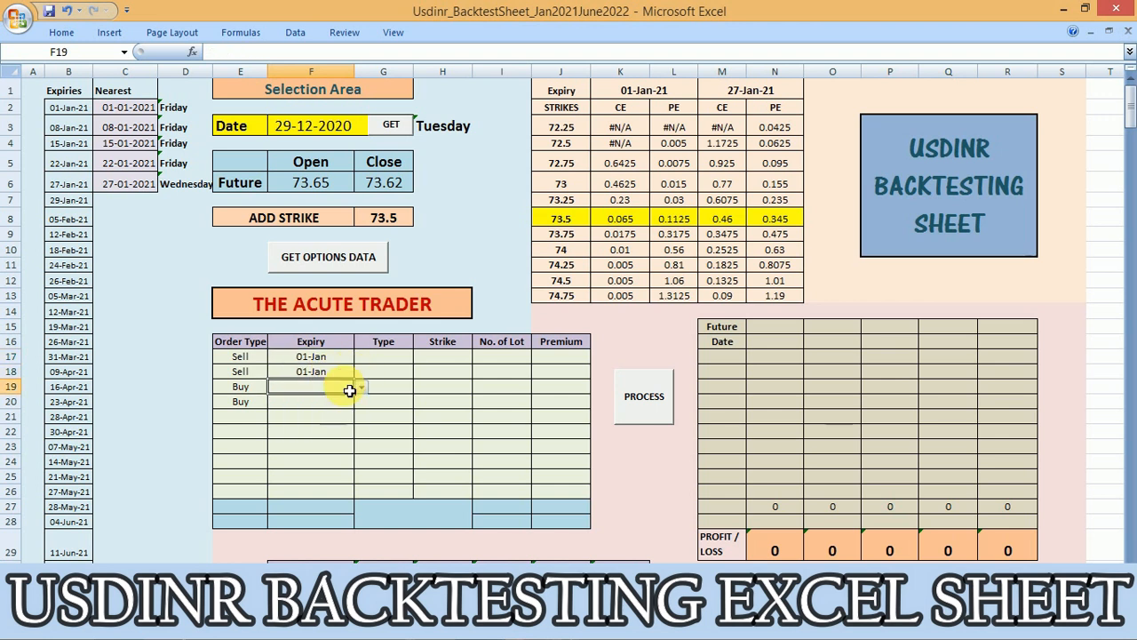
{"action": "left_click", "coordinate": [362, 387]}
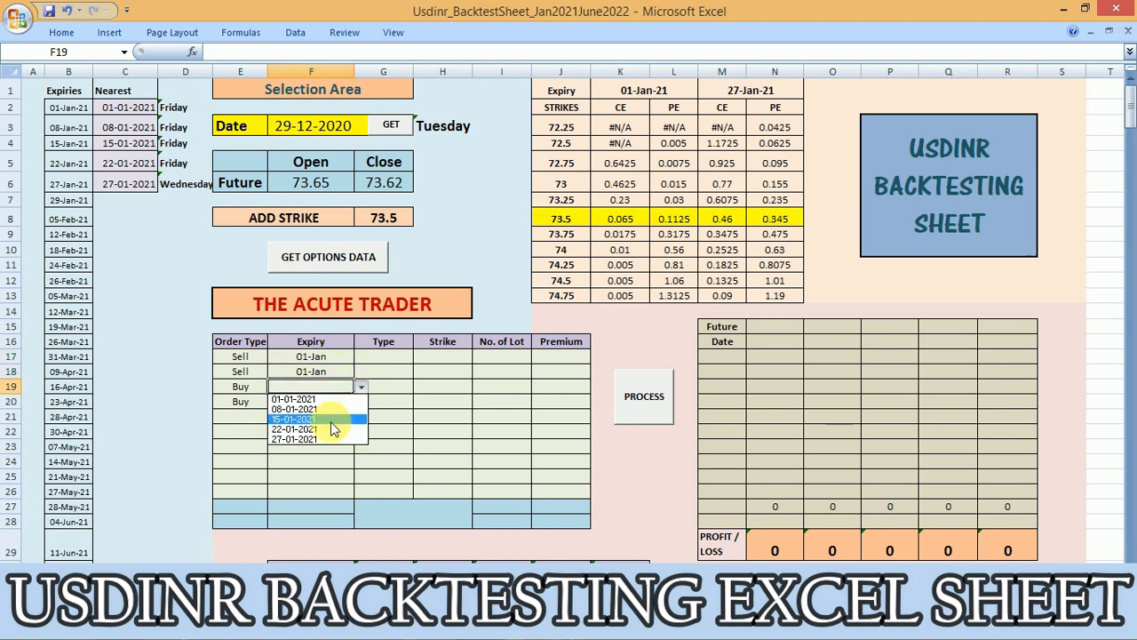
{"action": "left_click", "coordinate": [328, 438]}
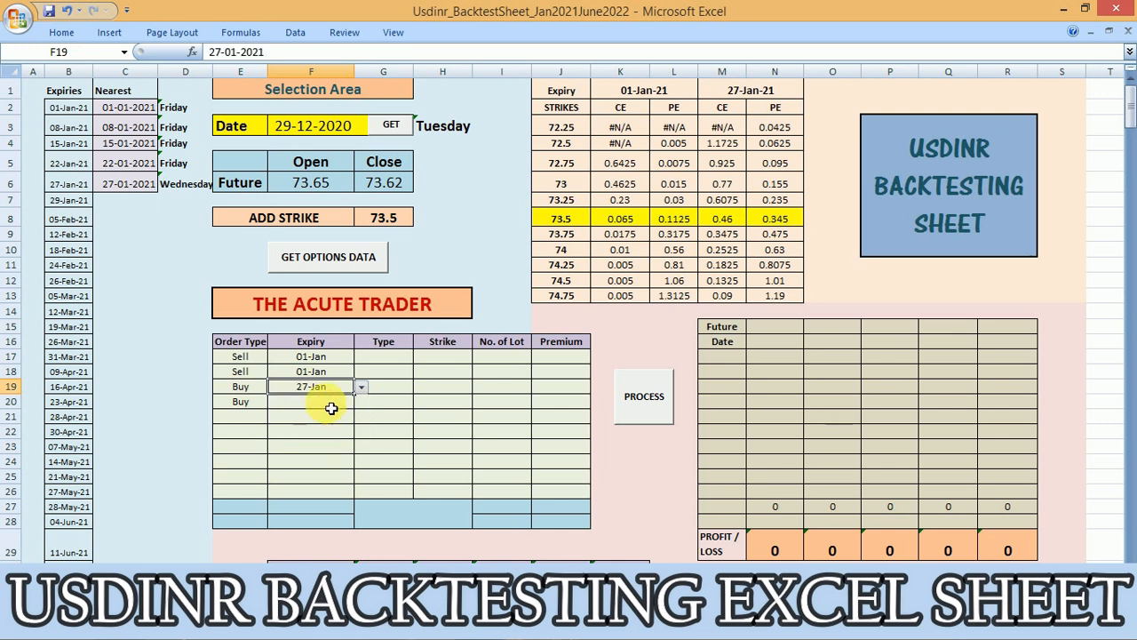
{"action": "left_click", "coordinate": [344, 406]}
{"action": "left_click", "coordinate": [362, 402]}
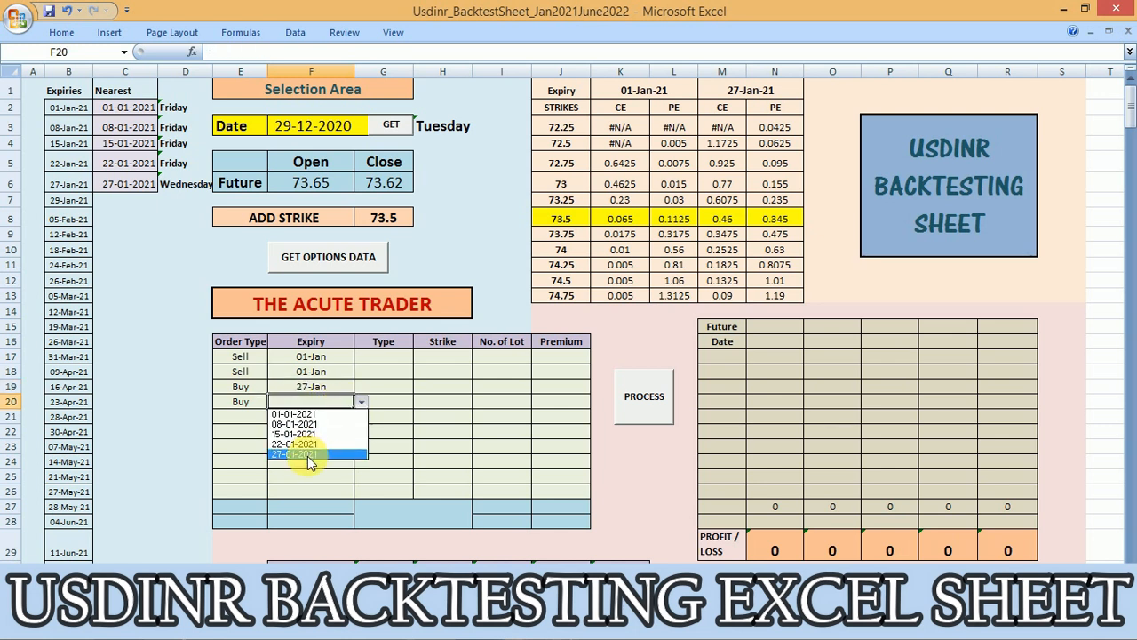
{"action": "left_click", "coordinate": [308, 459]}
Set the option type to CE for the first Sell order and PE for the second
{"action": "left_click", "coordinate": [384, 358]}
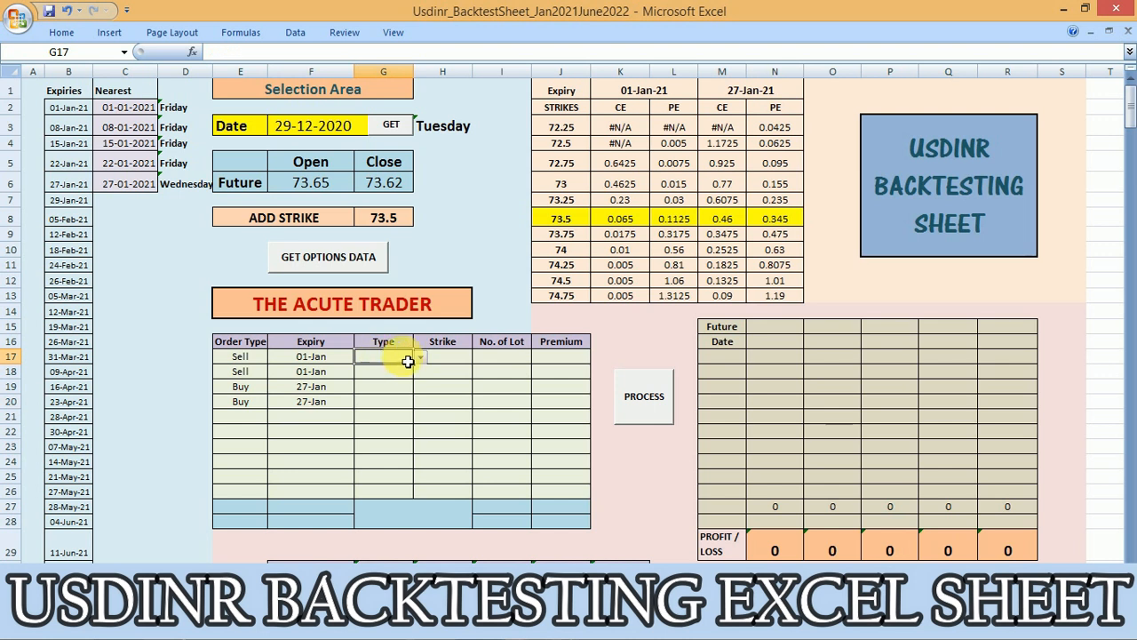
{"action": "left_click", "coordinate": [420, 356]}
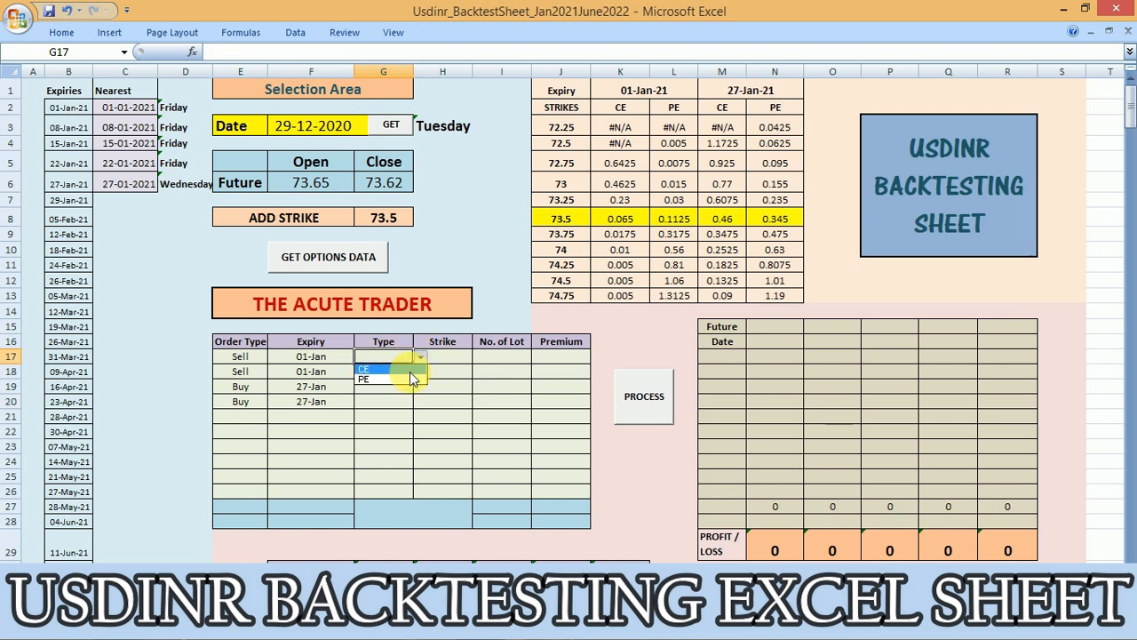
{"action": "left_click", "coordinate": [410, 369]}
{"action": "left_click", "coordinate": [407, 375]}
{"action": "left_click", "coordinate": [420, 374]}
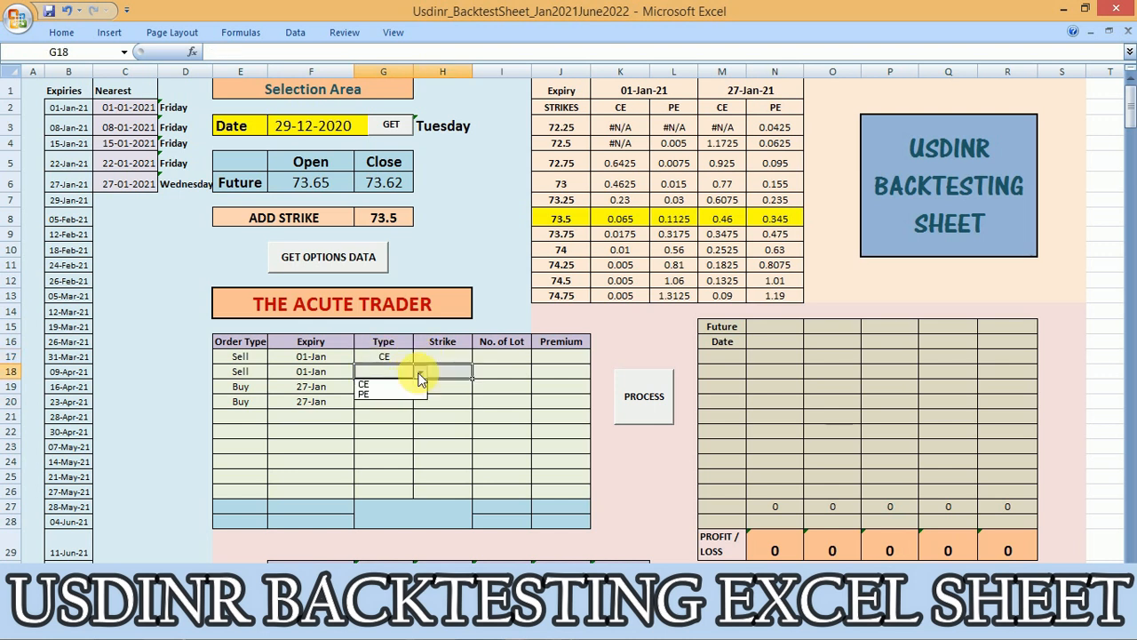
{"action": "left_click", "coordinate": [395, 391]}
Set the option type to CE for the first Buy order and PE for the second
{"action": "left_click", "coordinate": [402, 387]}
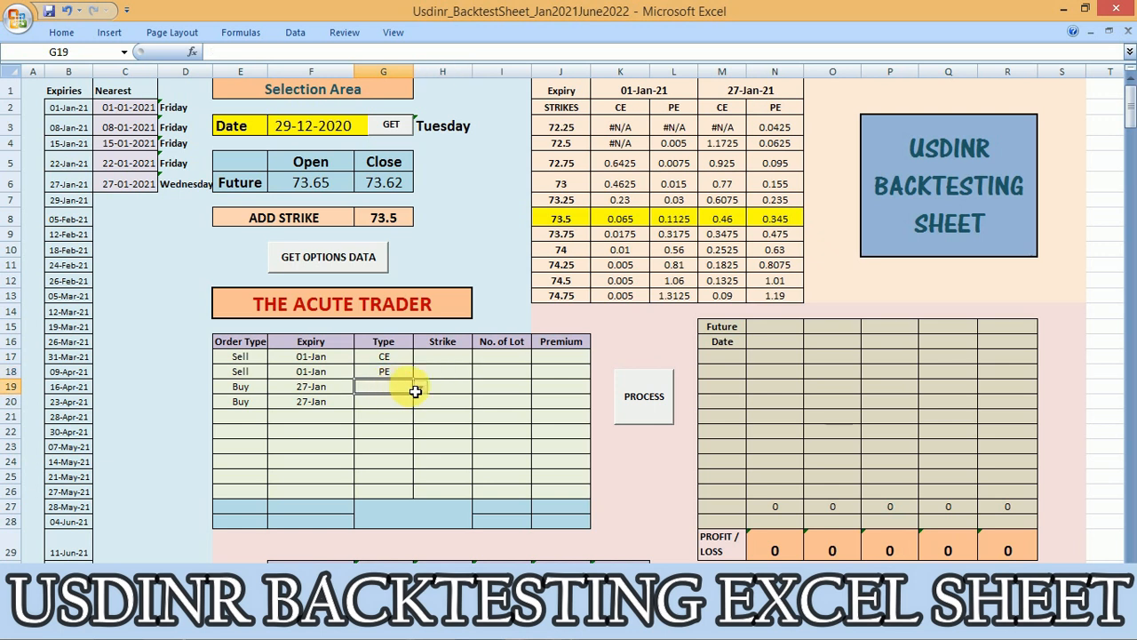
{"action": "left_click", "coordinate": [420, 389]}
{"action": "left_click", "coordinate": [400, 400]}
{"action": "left_click", "coordinate": [400, 405]}
{"action": "left_click", "coordinate": [422, 406]}
{"action": "left_click", "coordinate": [402, 423]}
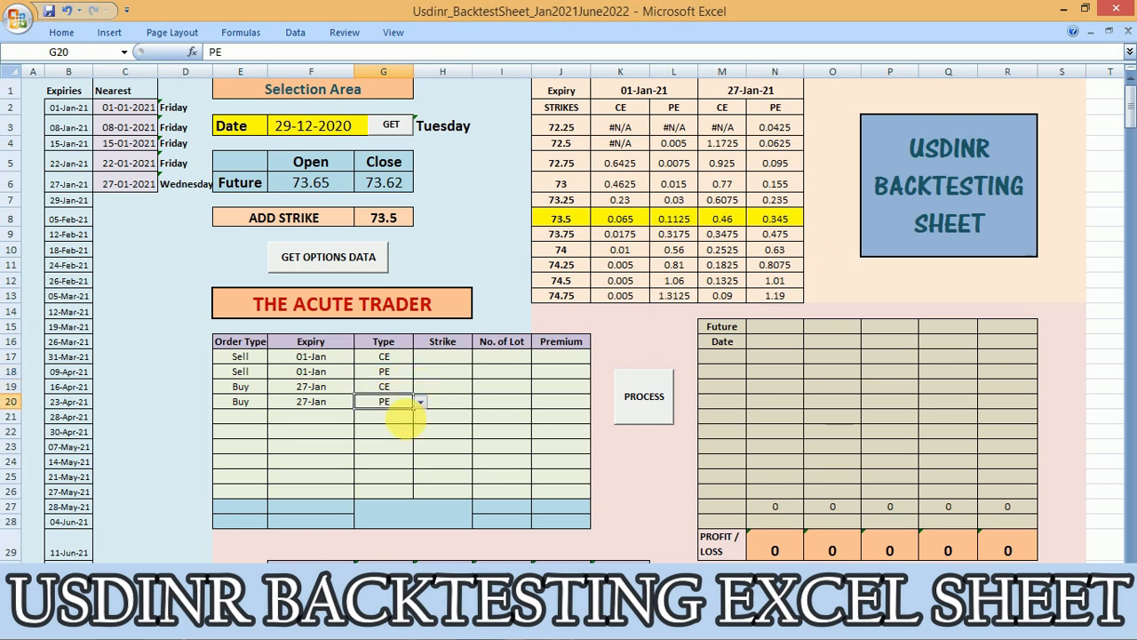
Enter the strike 73.5 for all four orders in the order table
{"action": "left_click", "coordinate": [444, 357]}
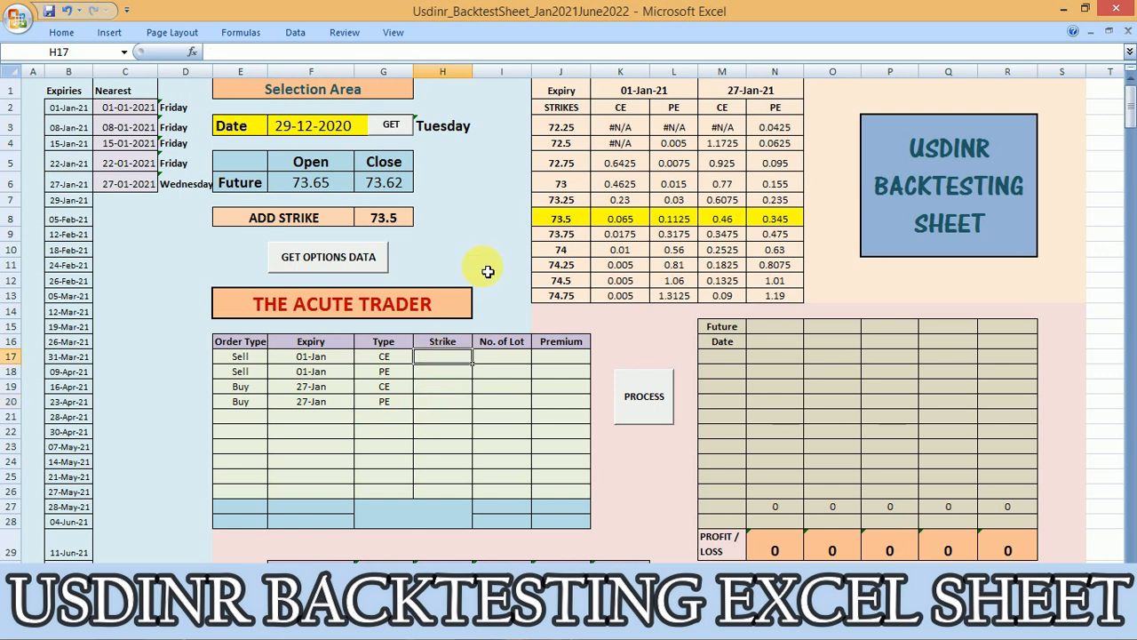
{"action": "type", "text": "73.5"}
{"action": "key", "text": "Return"}
{"action": "type", "text": "73.5"}
{"action": "key", "text": "Return"}
{"action": "type", "text": "73.5"}
{"action": "key", "text": "Return"}
{"action": "type", "text": "73.5"}
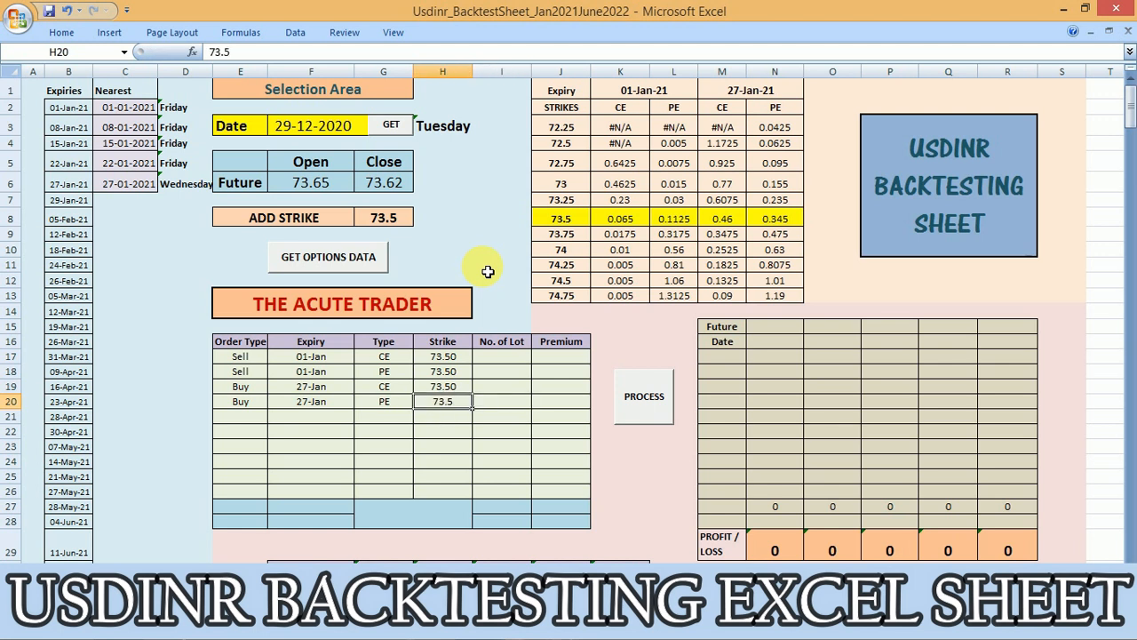
Enter 10 as the number of lots for all four orders
{"action": "key", "text": "Up"}
{"action": "key", "text": "Right"}
{"action": "key", "text": "Up"}
{"action": "key", "text": "Up"}
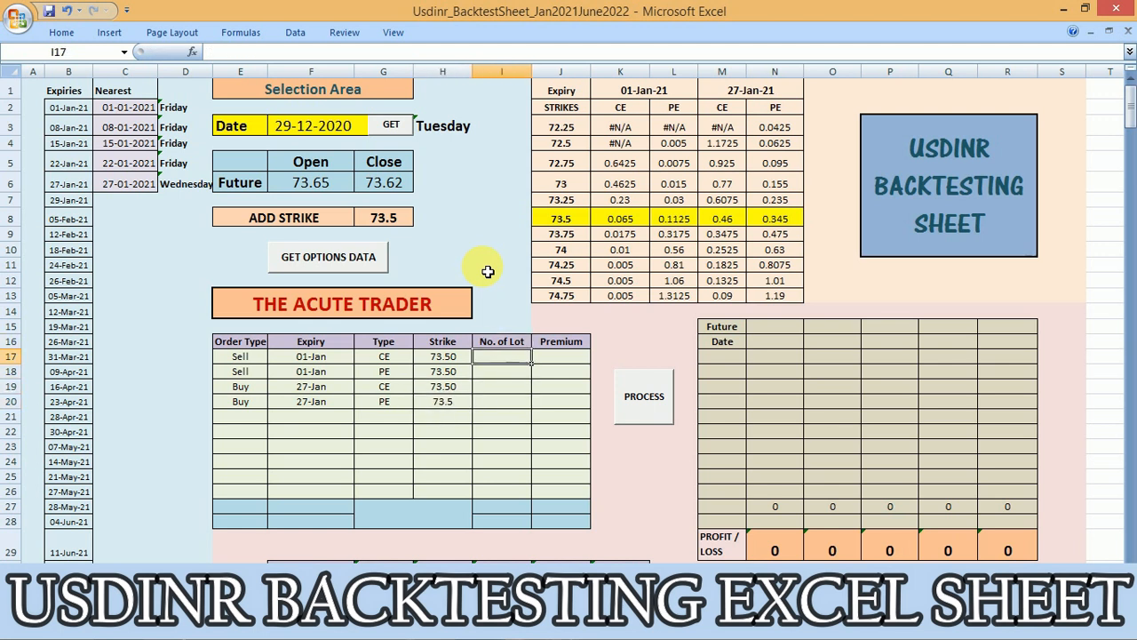
{"action": "type", "text": "10"}
{"action": "key", "text": "Return"}
{"action": "type", "text": "10"}
{"action": "key", "text": "Return"}
{"action": "type", "text": "10"}
{"action": "key", "text": "Return"}
{"action": "type", "text": "0"}
{"action": "key", "text": "Return"}
{"action": "key", "text": "Up"}
{"action": "type", "text": "10"}
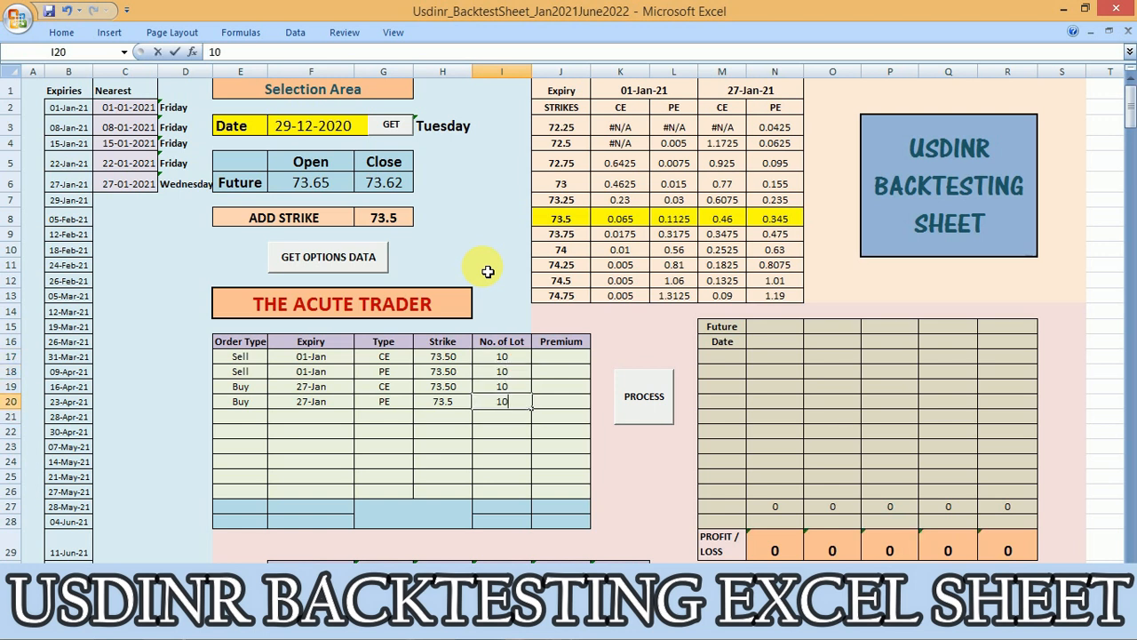
Enter the four orders' premiums from the 73.5 strike row: 0.065, 0.1125, 0.46 and 0.345
{"action": "key", "text": "Tab"}
{"action": "key", "text": "Up"}
{"action": "key", "text": "Up"}
{"action": "key", "text": "Up"}
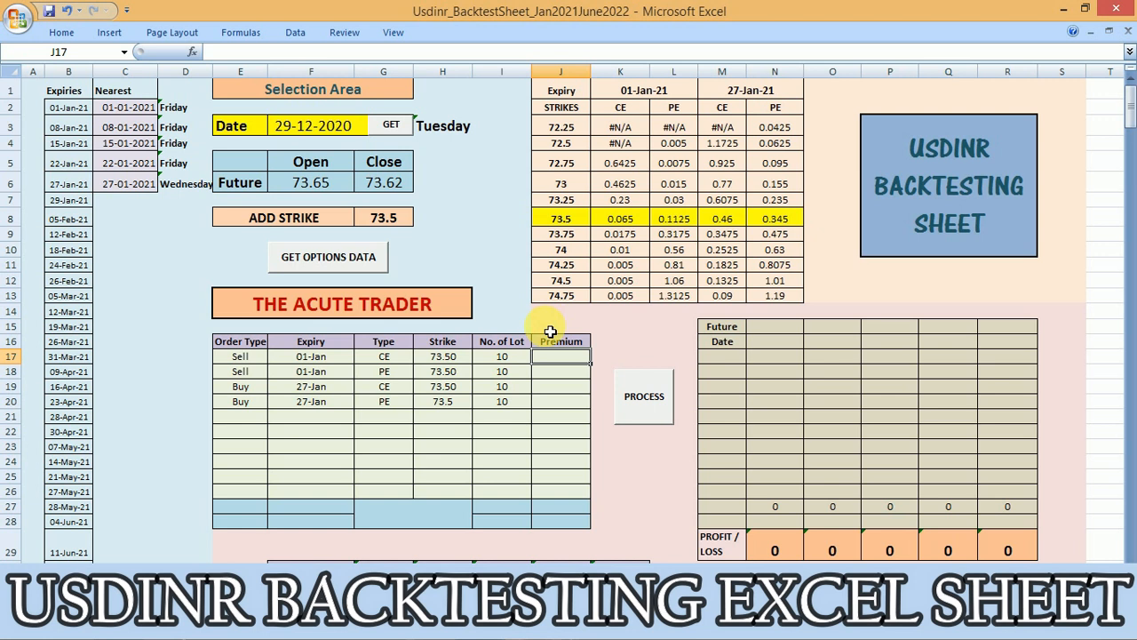
{"action": "type", "text": "0.065"}
{"action": "key", "text": "Return"}
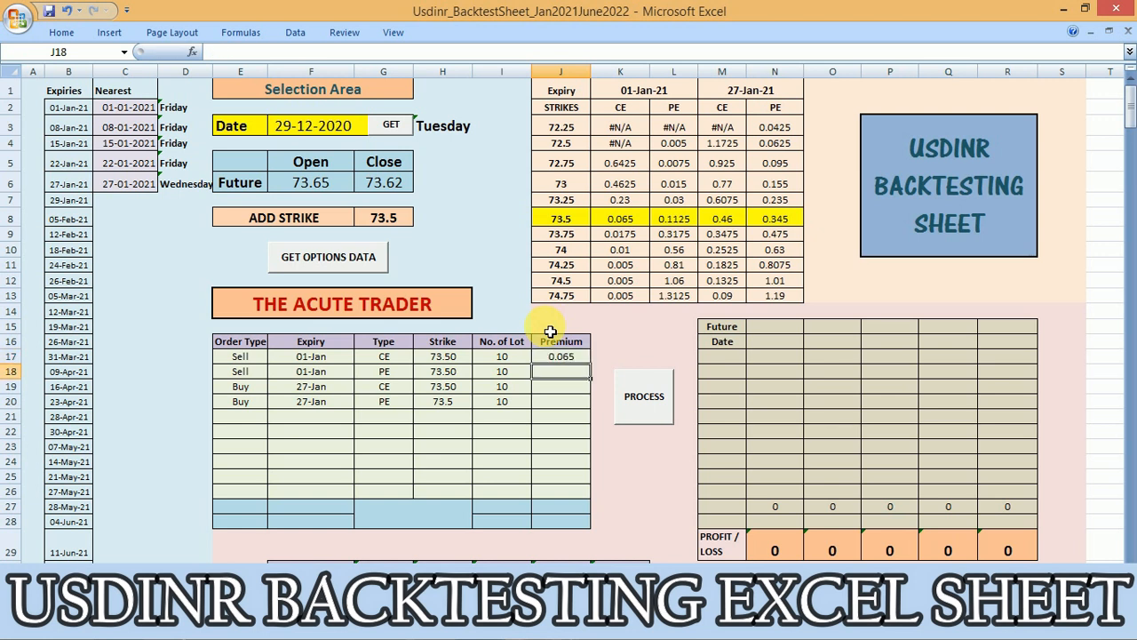
{"action": "type", "text": ".1125"}
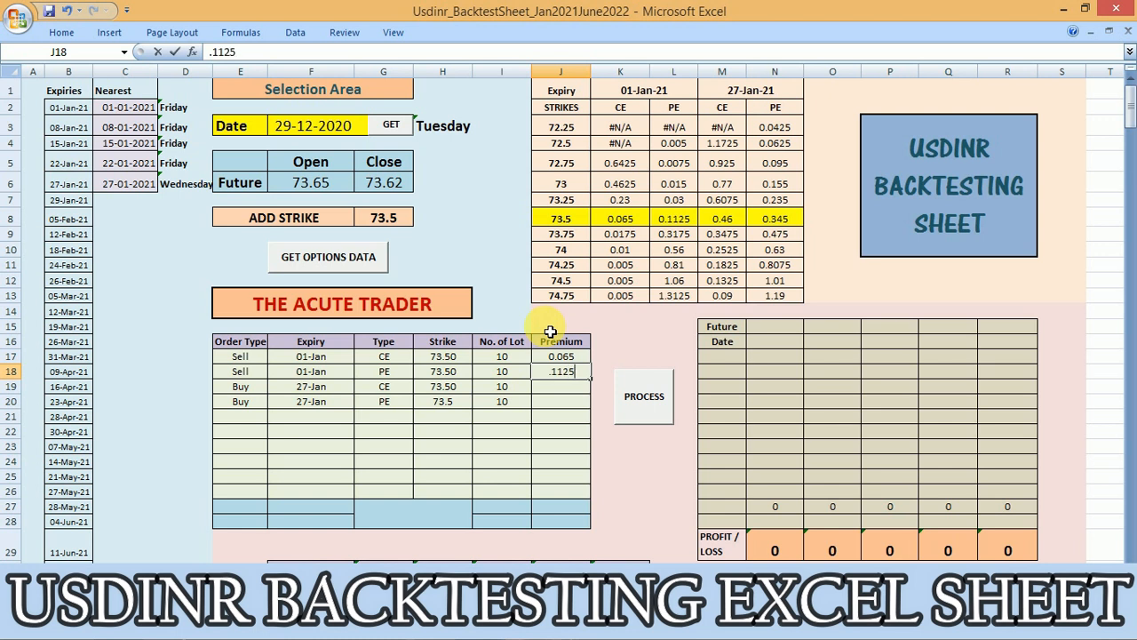
{"action": "key", "text": "Return"}
{"action": "type", "text": ".46"}
{"action": "key", "text": "Return"}
{"action": "type", "text": ".345"}
{"action": "key", "text": "Return"}
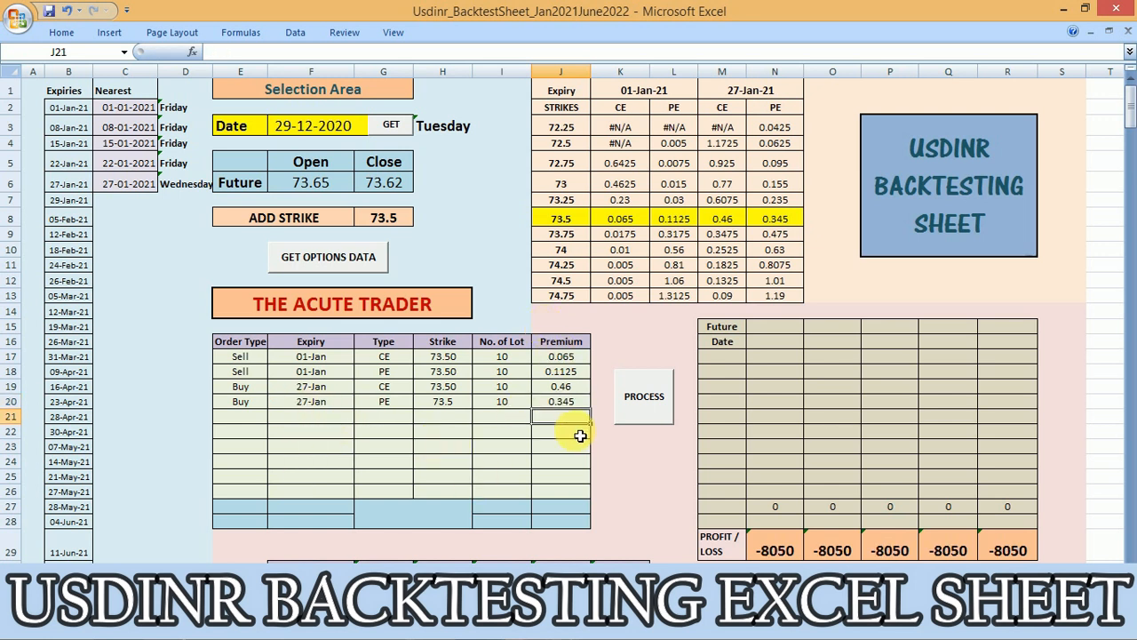
{"action": "left_click", "coordinate": [265, 420]}
{"action": "left_click", "coordinate": [261, 465]}
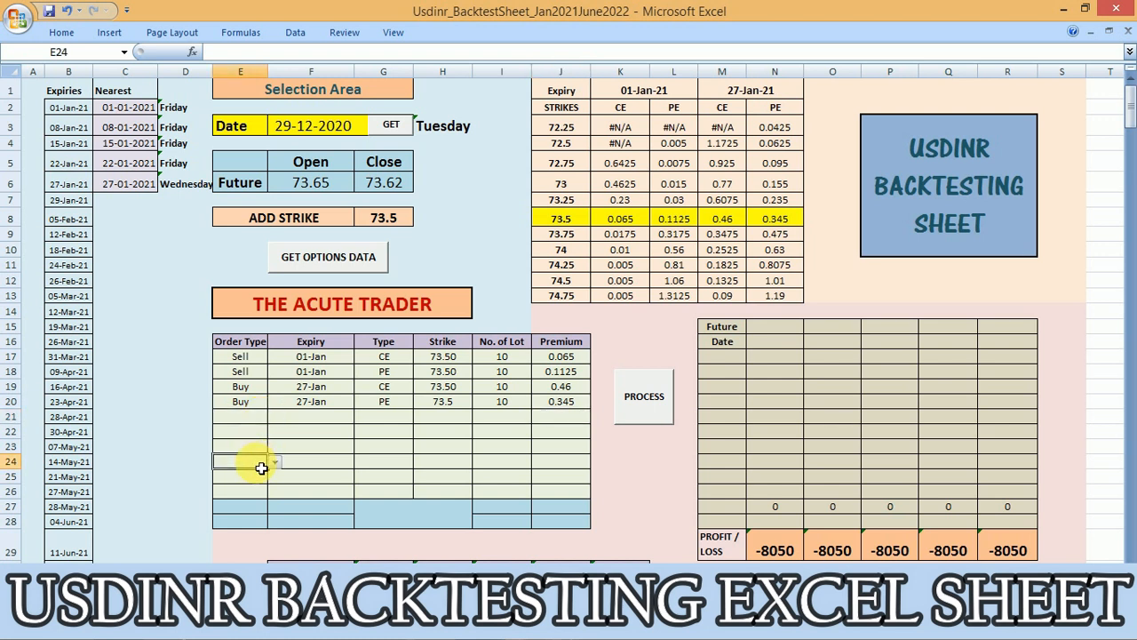
{"action": "left_click", "coordinate": [261, 493]}
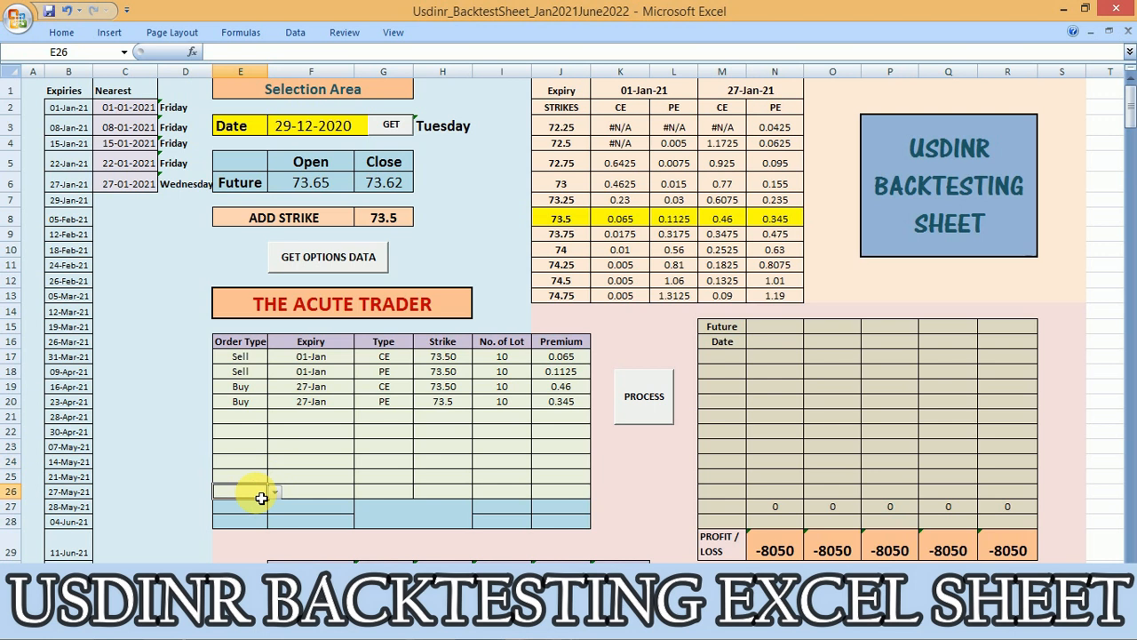
{"action": "left_click", "coordinate": [265, 508]}
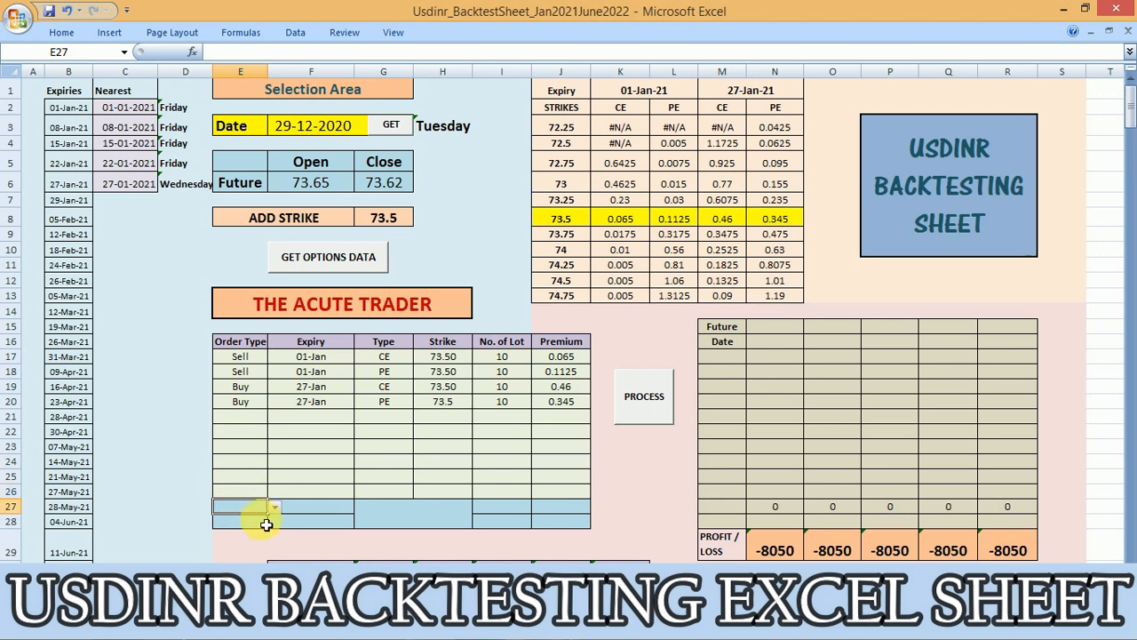
{"action": "left_click", "coordinate": [265, 524]}
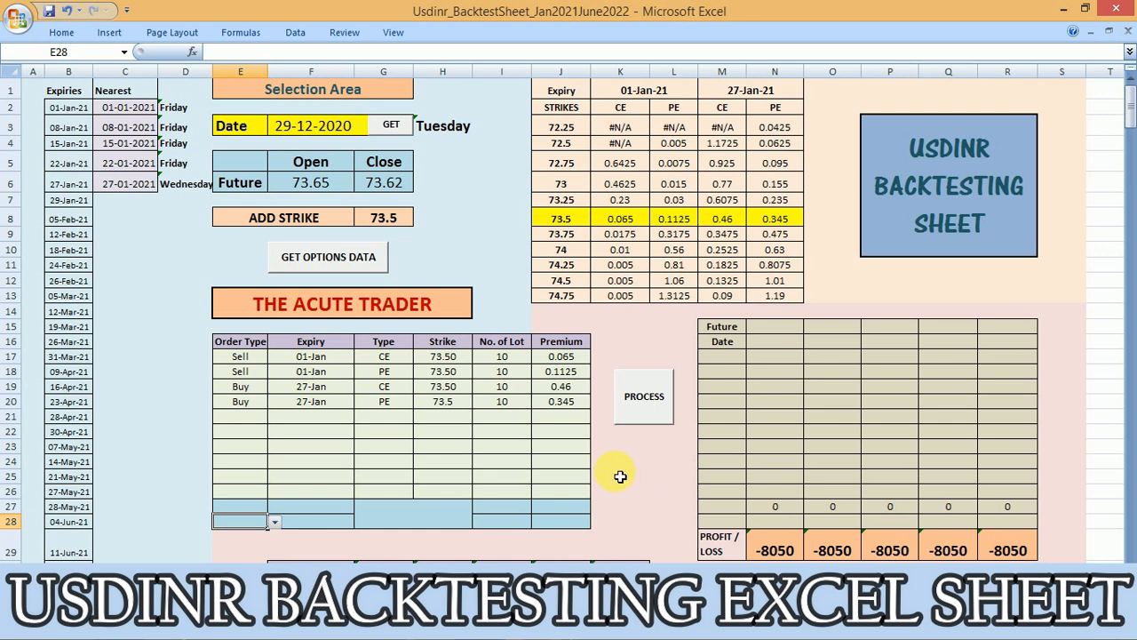
Process the four orders to calculate their daily prices and profit or loss, and check the 01-01-2021 column
{"action": "left_click", "coordinate": [646, 405]}
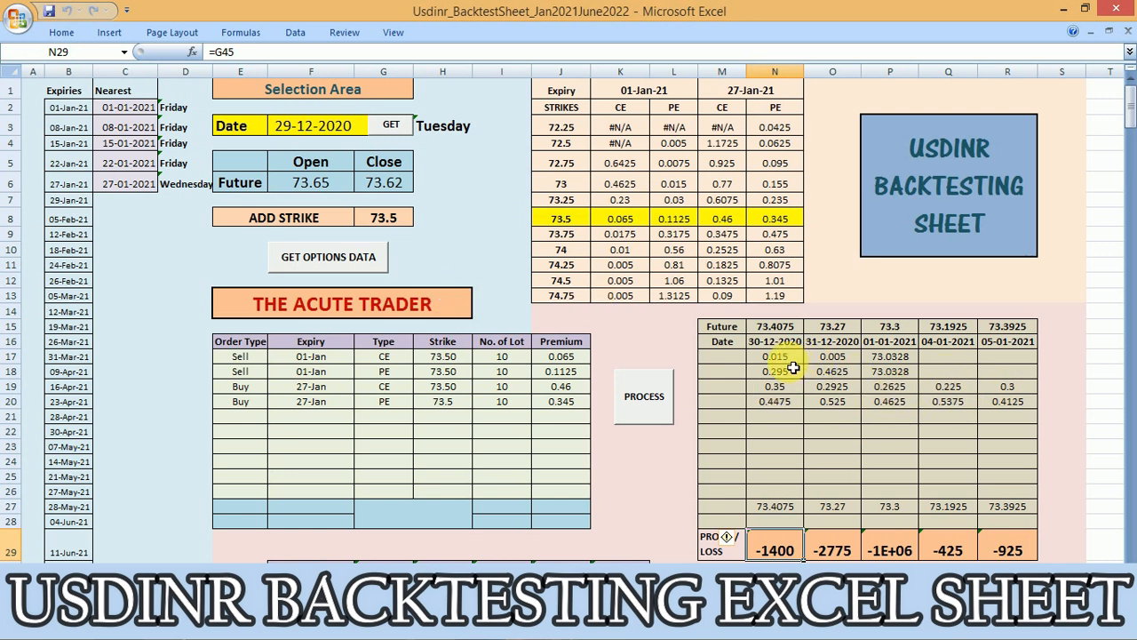
{"action": "left_click", "coordinate": [889, 341]}
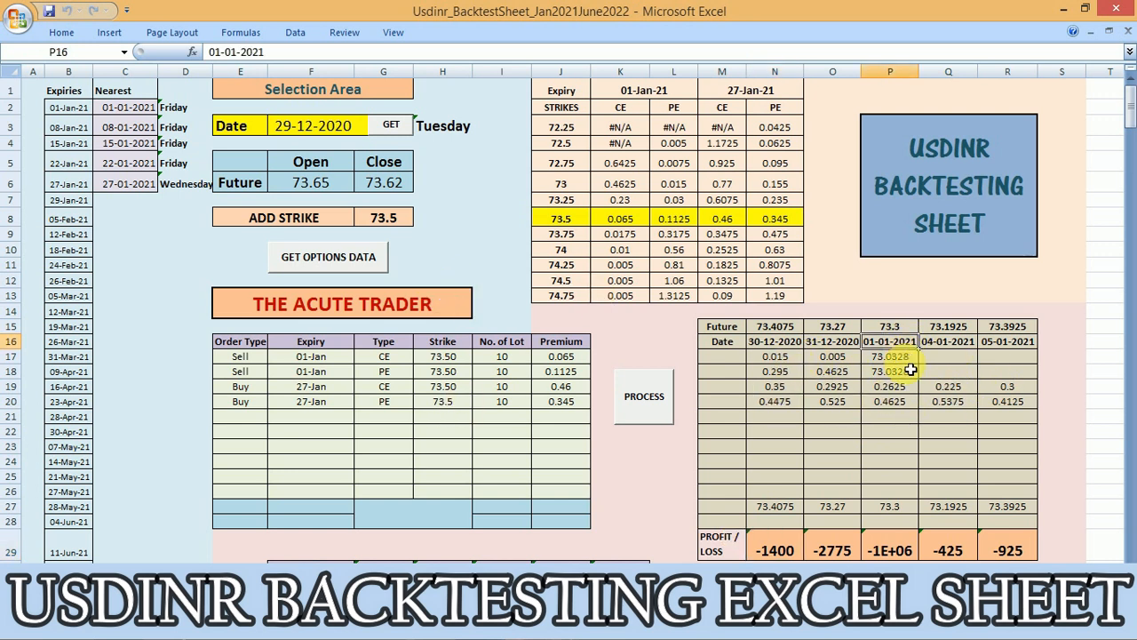
Change the first expiry above the strikes table to 8/1/21 and reload the options data
{"action": "left_click", "coordinate": [673, 98]}
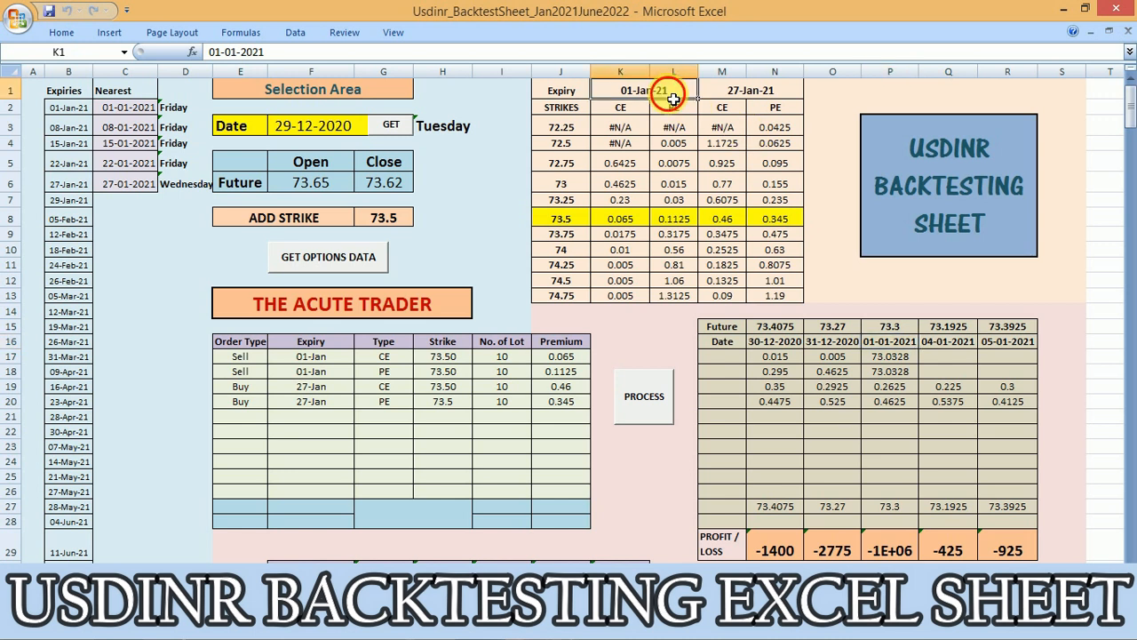
{"action": "type", "text": "8/1/21"}
{"action": "key", "text": "Return"}
{"action": "left_click", "coordinate": [324, 258]}
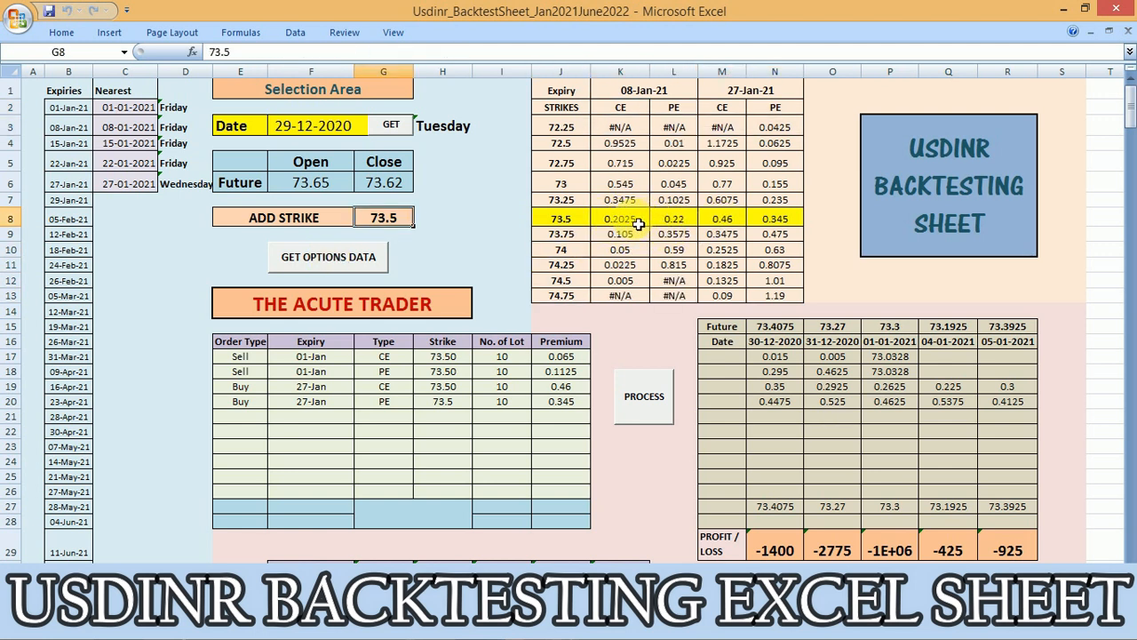
Change the expiry of both Sell orders to 08-01-2021
{"action": "left_click", "coordinate": [335, 359]}
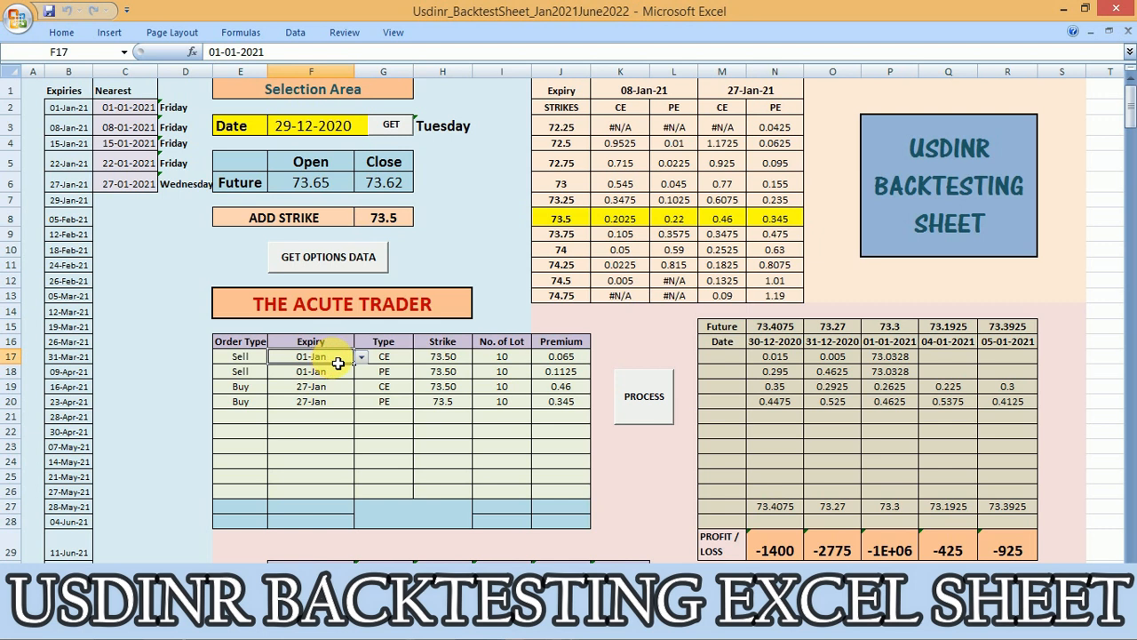
{"action": "left_click", "coordinate": [360, 356]}
{"action": "left_click", "coordinate": [342, 382]}
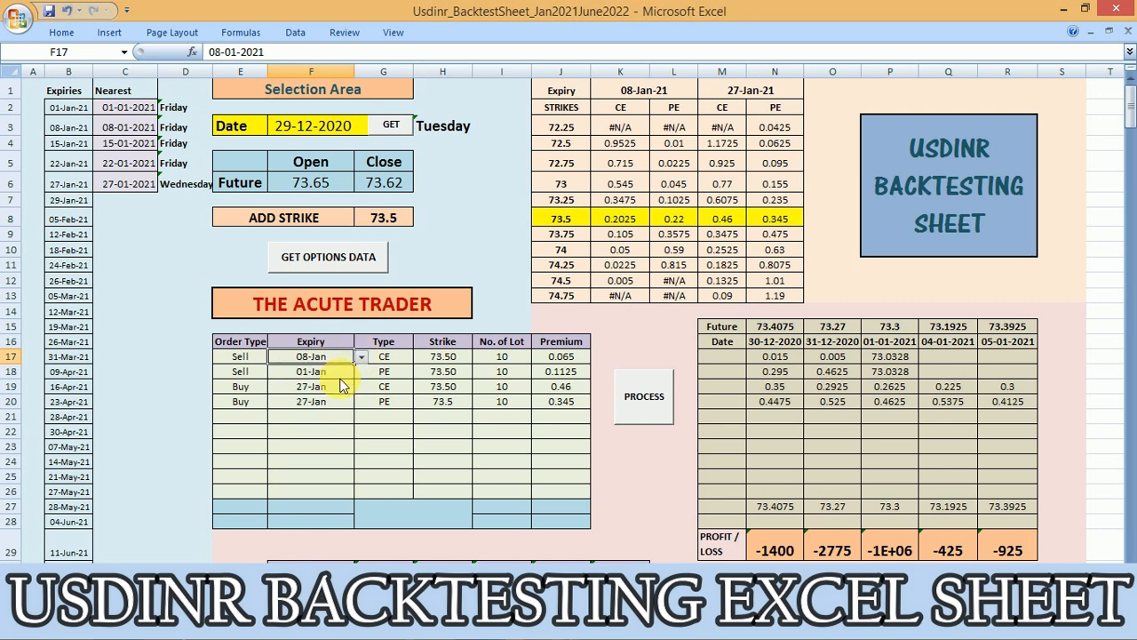
{"action": "left_click", "coordinate": [348, 372]}
{"action": "left_click", "coordinate": [361, 372]}
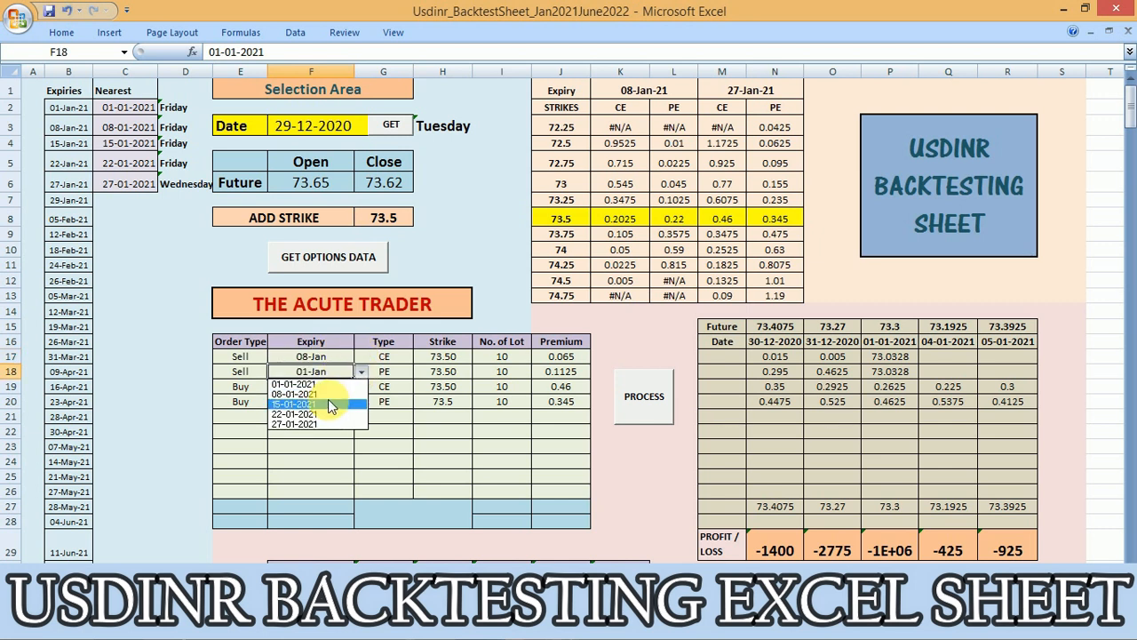
{"action": "left_click", "coordinate": [328, 395]}
Update the Sell orders' premiums to 0.2025 for the CE and 0.22 for the PE
{"action": "left_click", "coordinate": [555, 360]}
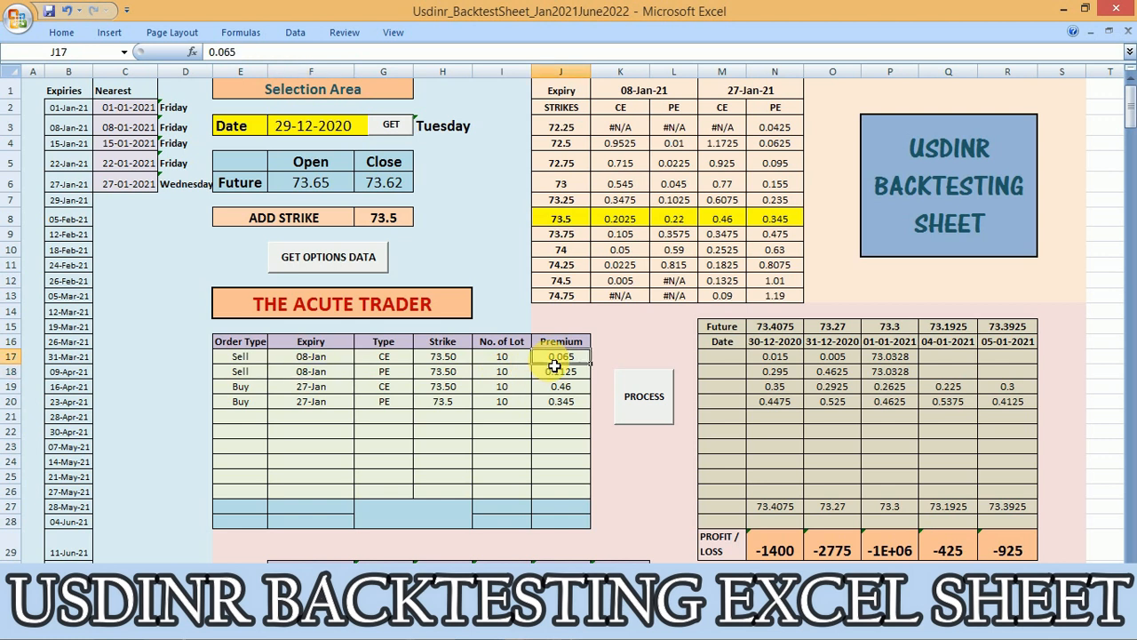
{"action": "type", "text": "0.2025"}
{"action": "key", "text": "Return"}
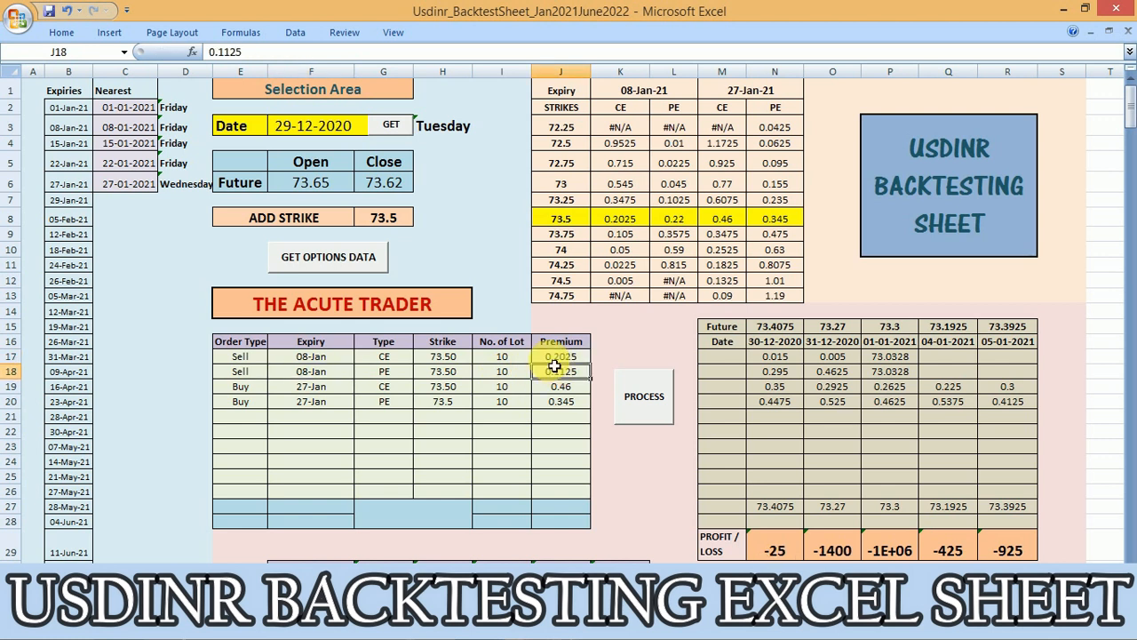
{"action": "type", "text": "0.22"}
{"action": "key", "text": "Return"}
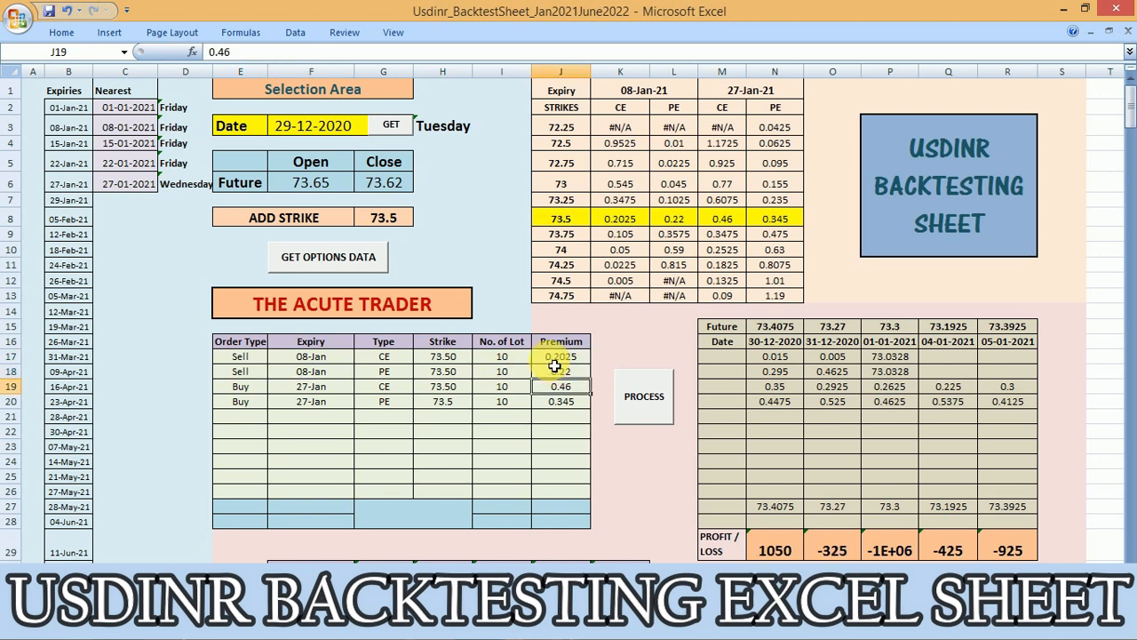
Process the orders with the 08-Jan Sell legs and check the profit or loss for 30-12-2020 and 05-01-2021
{"action": "left_click", "coordinate": [649, 408]}
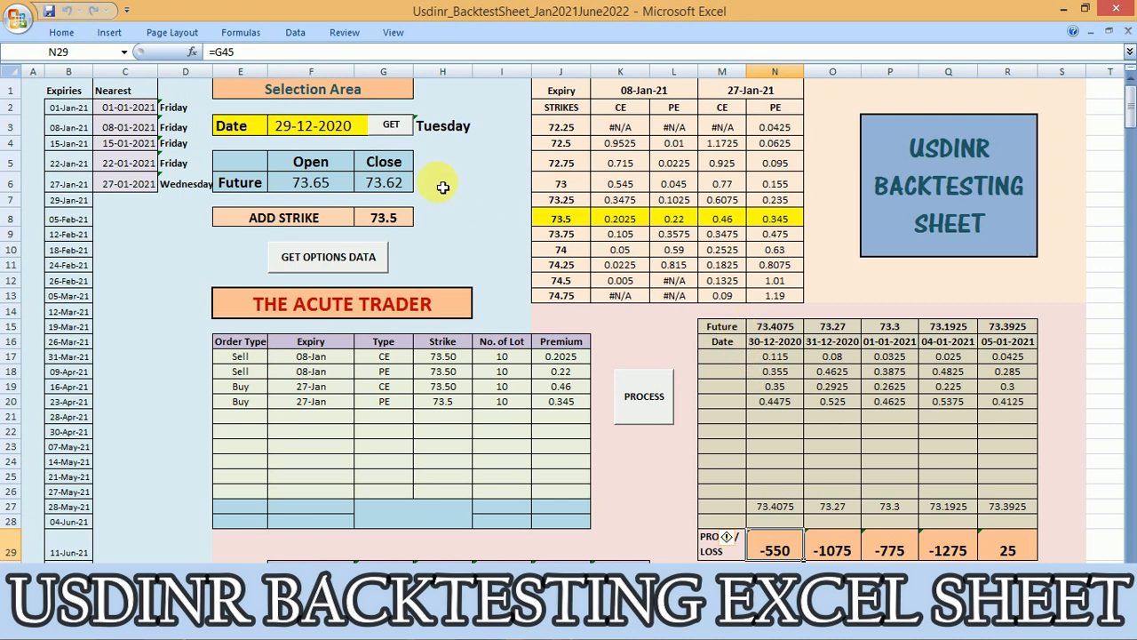
{"action": "left_click", "coordinate": [308, 132]}
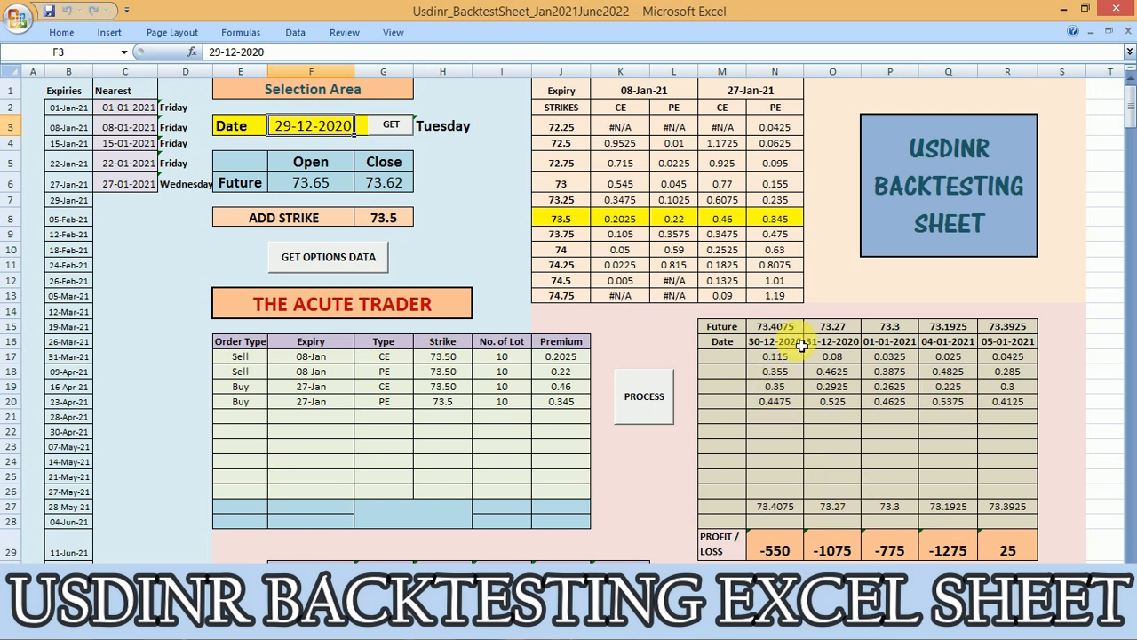
{"action": "left_click", "coordinate": [787, 551]}
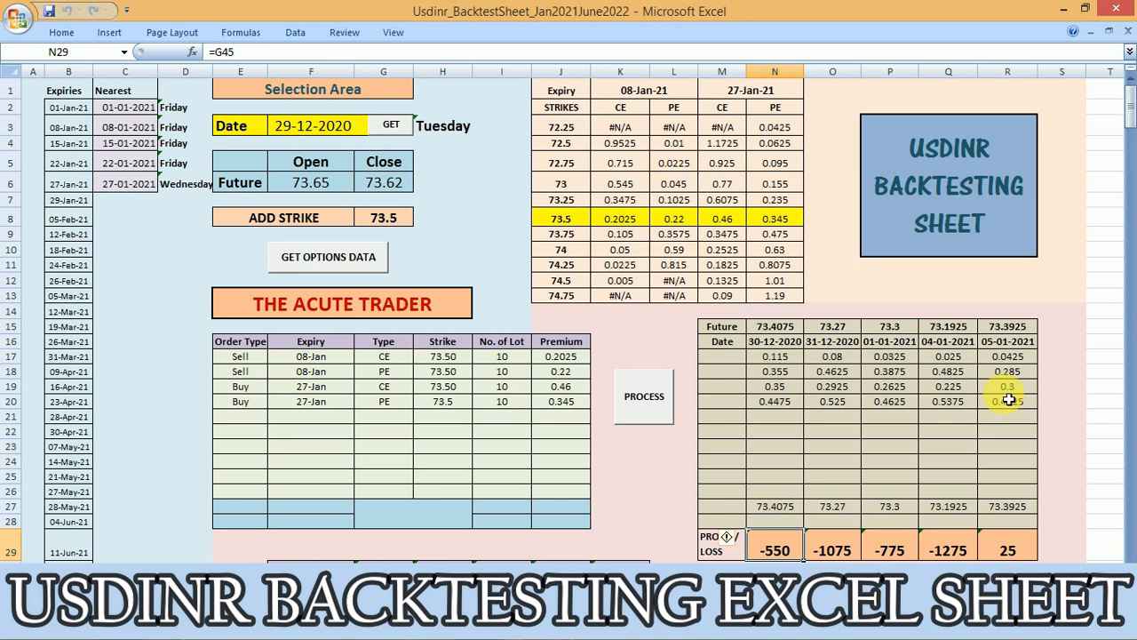
{"action": "left_click", "coordinate": [1017, 551]}
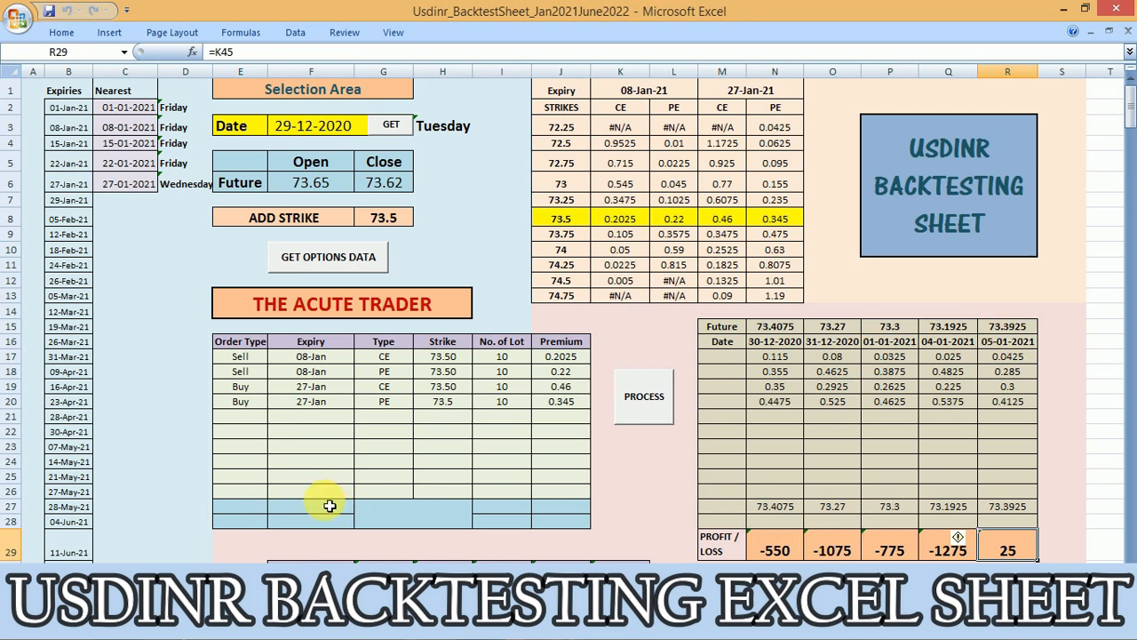
Examine the daily calculation table below the orders, including its SUM, Lot Size and Amount rows
{"action": "left_click", "coordinate": [520, 506]}
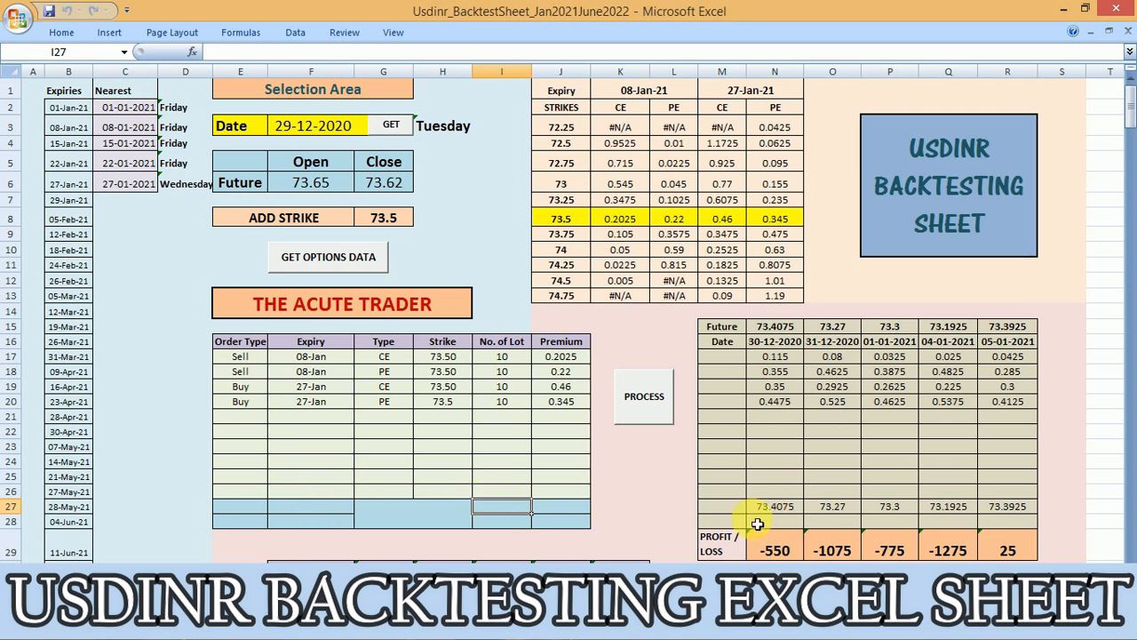
{"action": "left_click", "coordinate": [832, 524]}
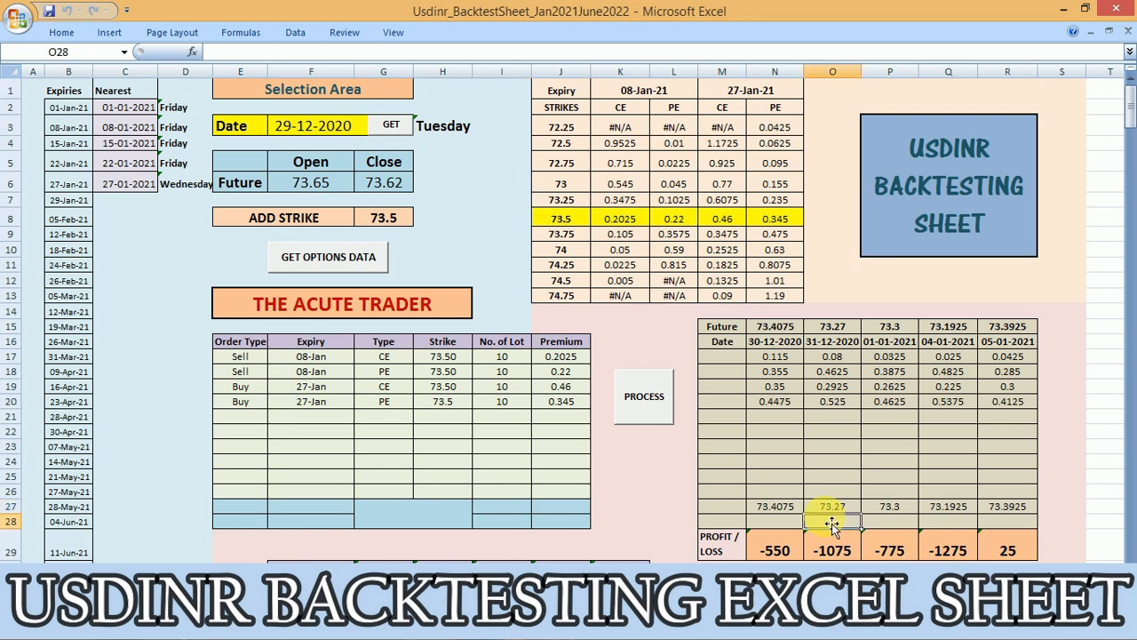
{"action": "left_click", "coordinate": [662, 500]}
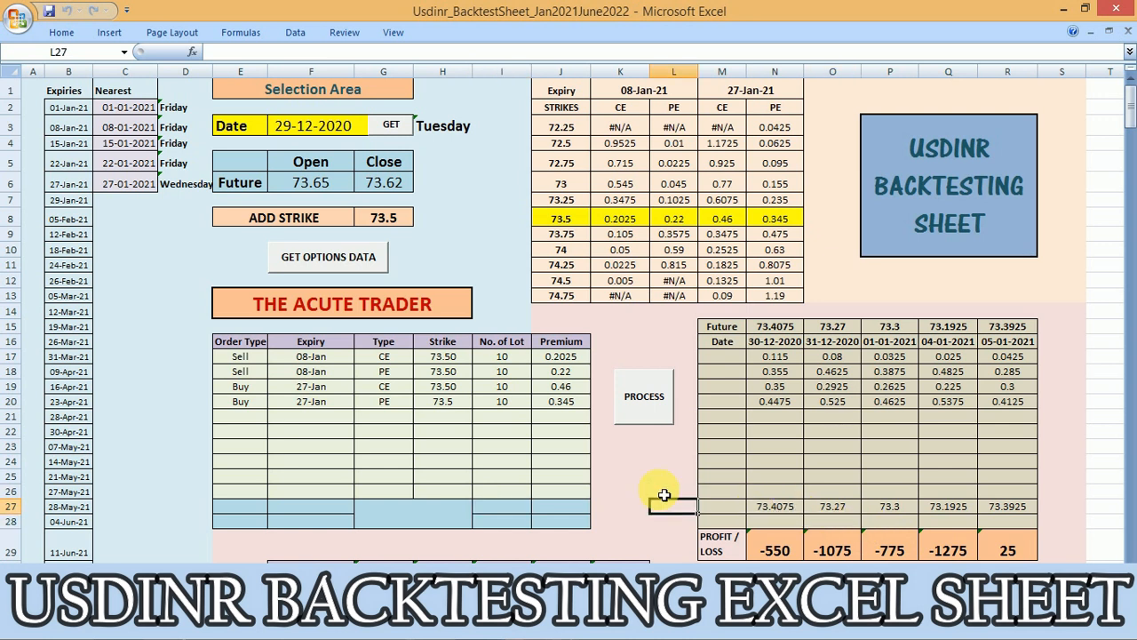
{"action": "key", "text": "Down"}
{"action": "key", "text": "Down"}
{"action": "key", "text": "Down"}
{"action": "key", "text": "Down"}
{"action": "key", "text": "Down"}
{"action": "key", "text": "Down"}
{"action": "key", "text": "Down"}
{"action": "key", "text": "Down"}
{"action": "key", "text": "Down"}
{"action": "key", "text": "Down"}
{"action": "key", "text": "Down"}
{"action": "key", "text": "Down"}
{"action": "key", "text": "Down"}
{"action": "key", "text": "Down"}
{"action": "key", "text": "Down"}
{"action": "key", "text": "Down"}
{"action": "key", "text": "Down"}
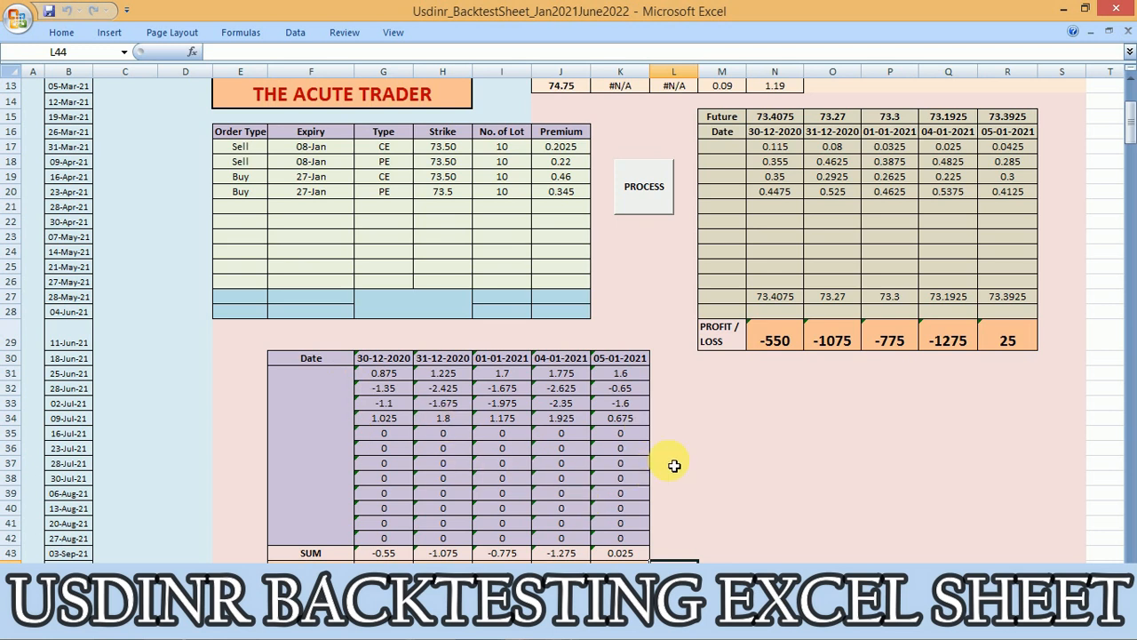
{"action": "key", "text": "Down"}
{"action": "key", "text": "Down"}
{"action": "key", "text": "Down"}
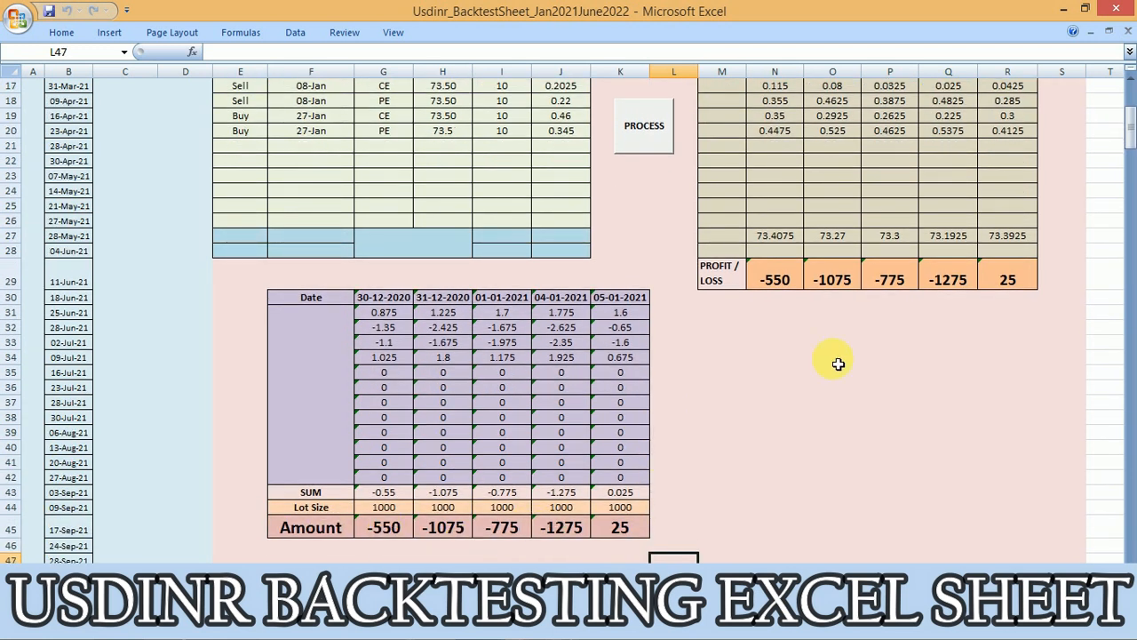
{"action": "left_click", "coordinate": [726, 330]}
{"action": "key", "text": "Up"}
{"action": "key", "text": "Up"}
{"action": "key", "text": "Up"}
{"action": "key", "text": "Up"}
{"action": "key", "text": "Up"}
{"action": "key", "text": "Up"}
{"action": "key", "text": "Up"}
{"action": "key", "text": "Up"}
{"action": "key", "text": "Up"}
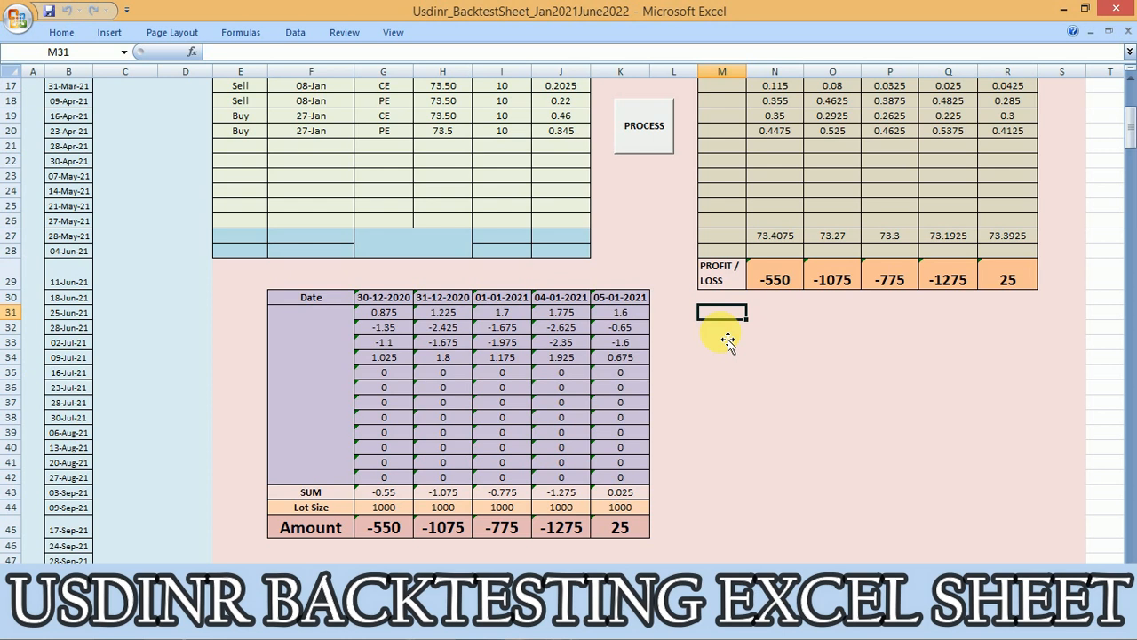
{"action": "key", "text": "Up"}
{"action": "key", "text": "Up"}
{"action": "key", "text": "Up"}
{"action": "key", "text": "Up"}
{"action": "key", "text": "Up"}
{"action": "key", "text": "Up"}
{"action": "key", "text": "Up"}
{"action": "key", "text": "Up"}
{"action": "key", "text": "Up"}
{"action": "key", "text": "Up"}
{"action": "key", "text": "Up"}
{"action": "key", "text": "Up"}
{"action": "key", "text": "Up"}
{"action": "key", "text": "Up"}
{"action": "key", "text": "Up"}
{"action": "key", "text": "Up"}
{"action": "key", "text": "Up"}
{"action": "key", "text": "Up"}
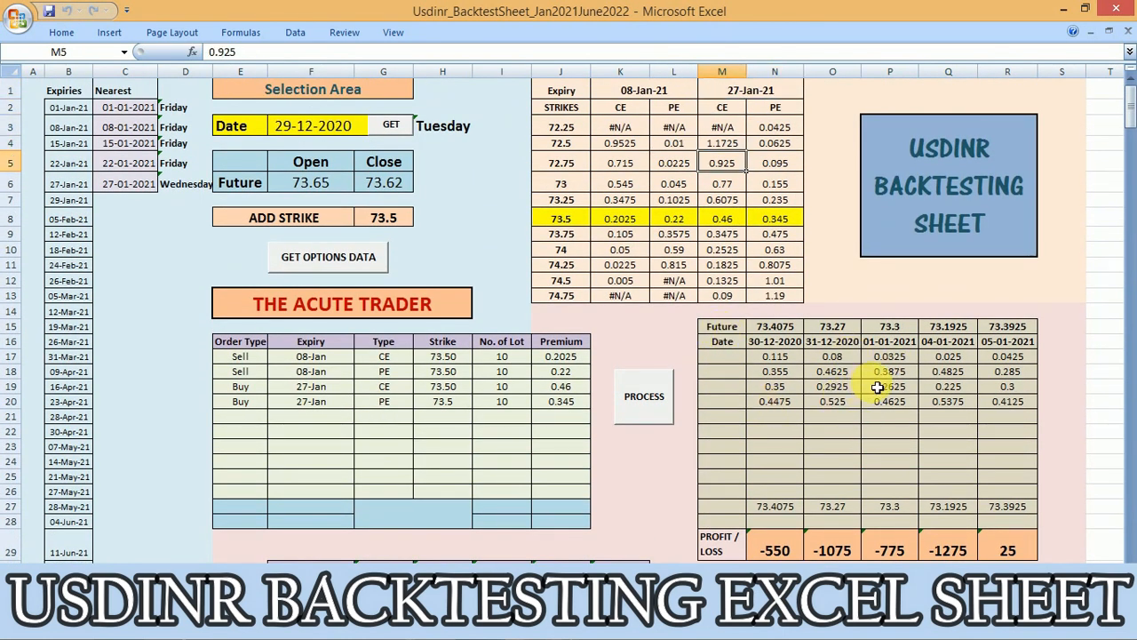
Set the selection date to 05-01-2021, the last processed date, and process the orders for the following trading days
{"action": "left_click", "coordinate": [1030, 345]}
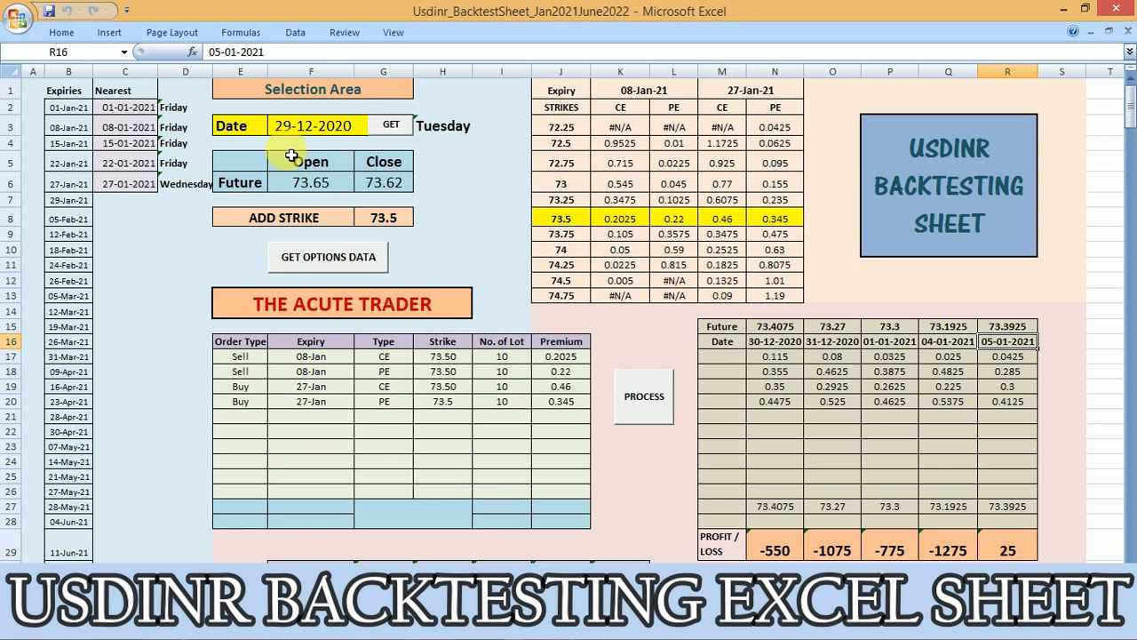
{"action": "left_click", "coordinate": [309, 132]}
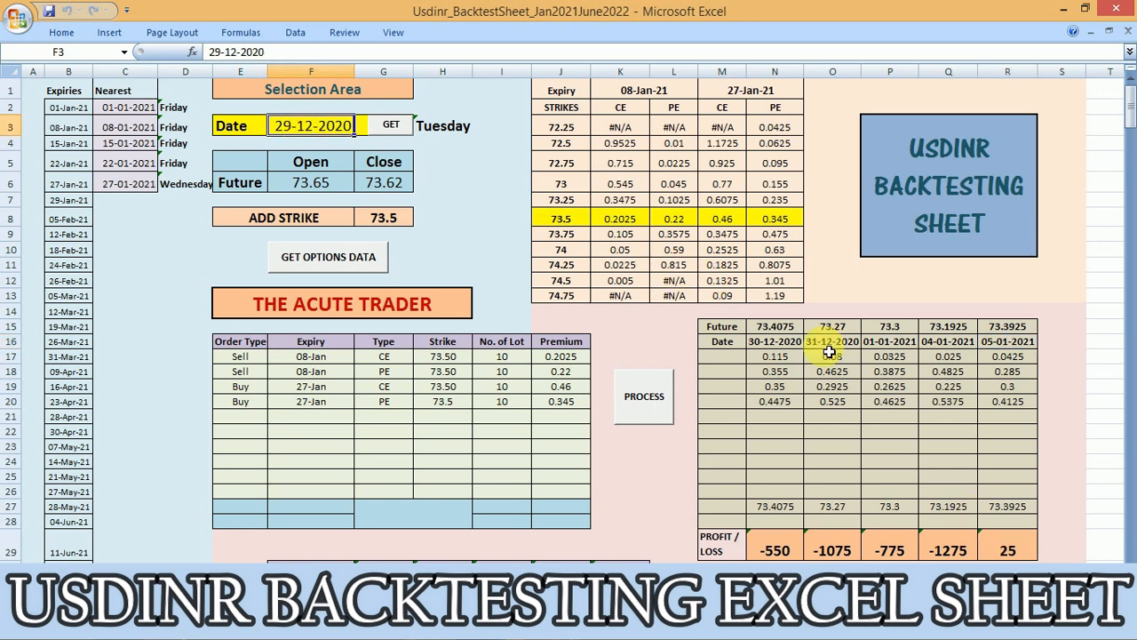
{"action": "left_click", "coordinate": [1007, 345]}
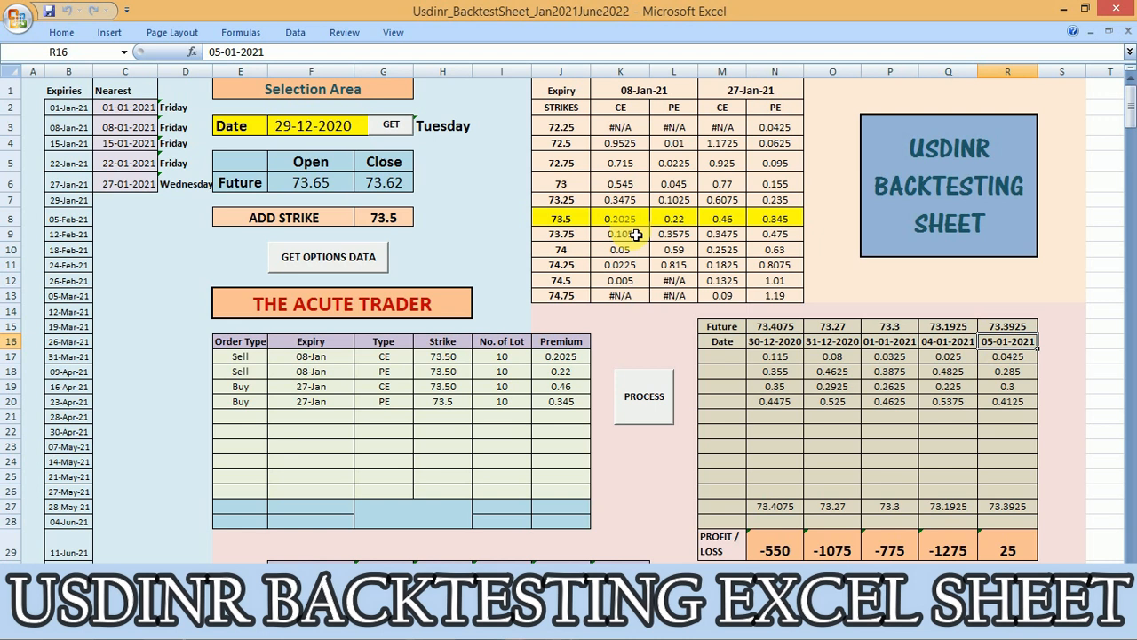
{"action": "left_click", "coordinate": [325, 137]}
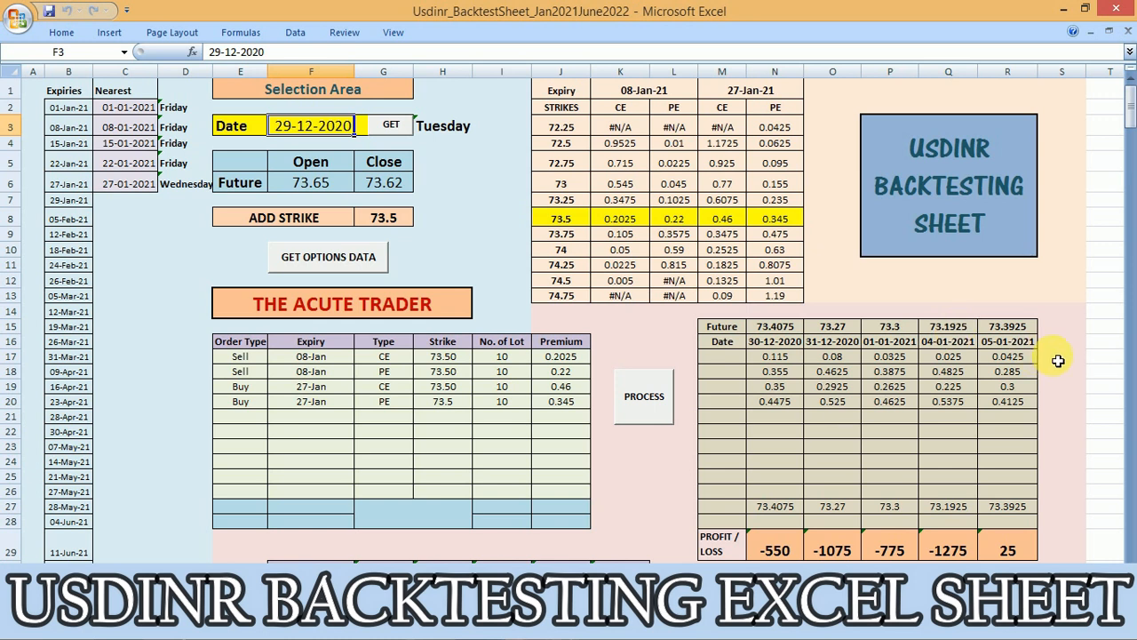
{"action": "left_click", "coordinate": [1016, 343]}
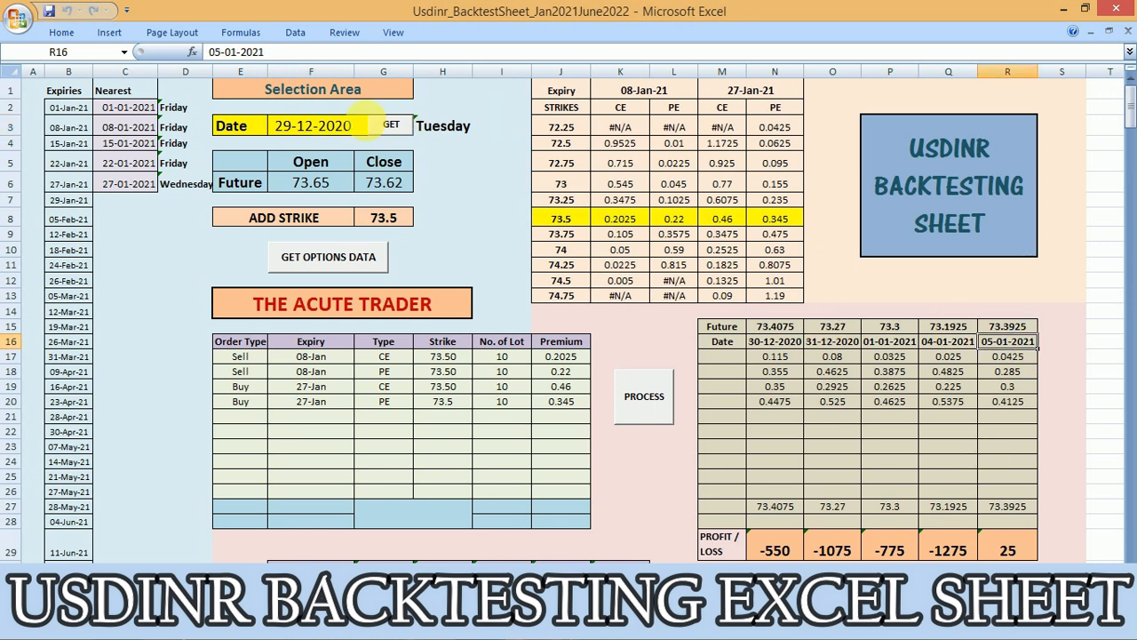
{"action": "left_click", "coordinate": [342, 126]}
{"action": "type", "text": "5/1/21"}
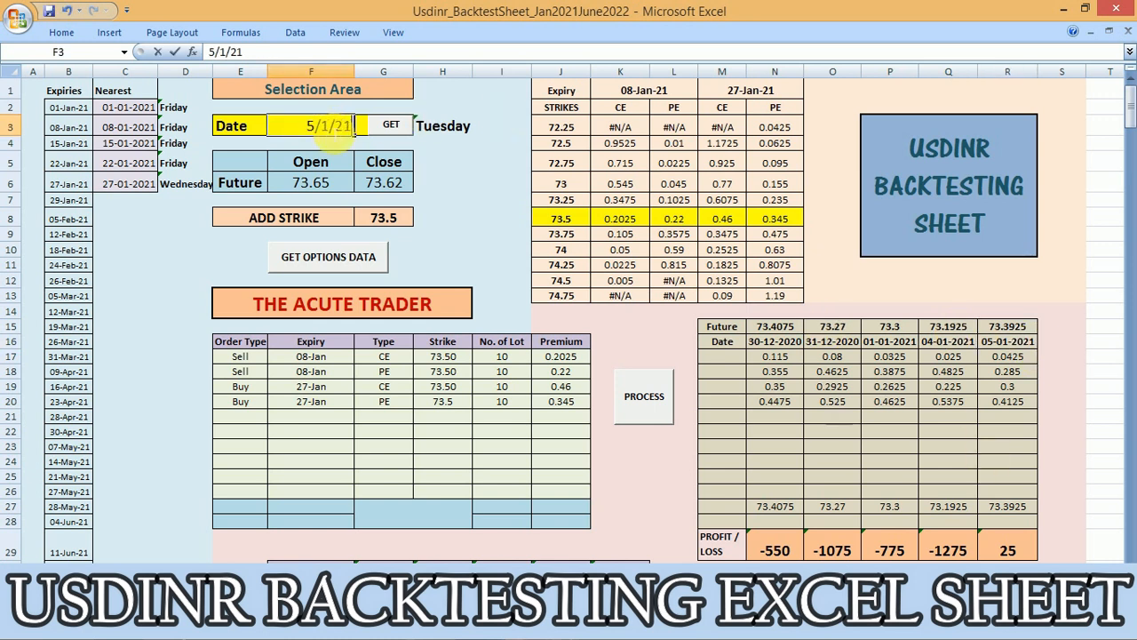
{"action": "key", "text": "Return"}
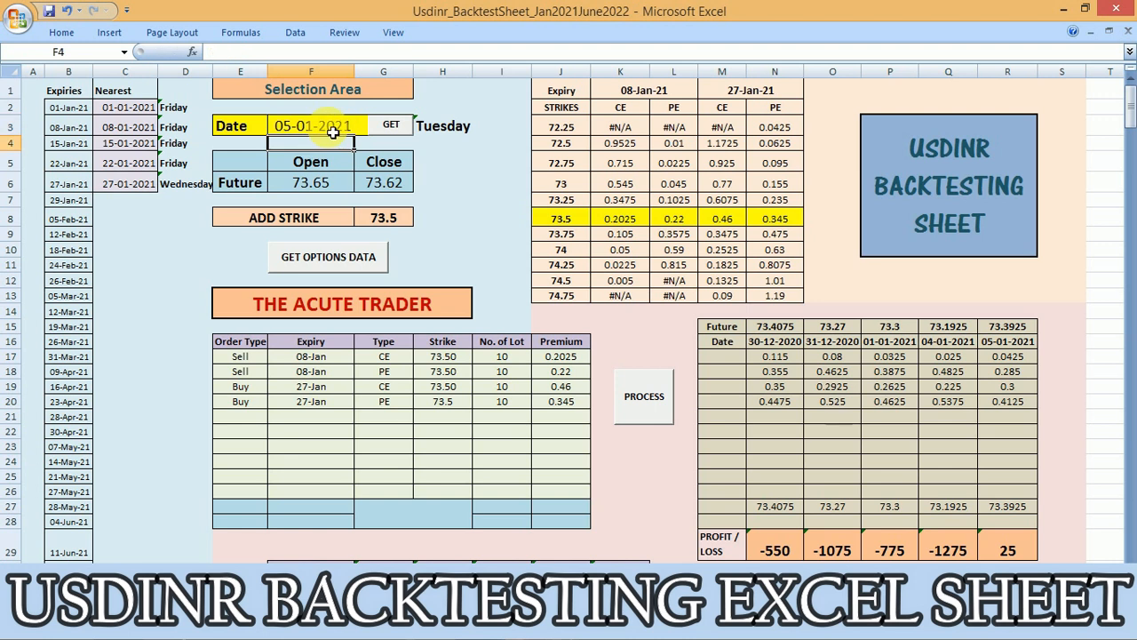
{"action": "left_click", "coordinate": [653, 404]}
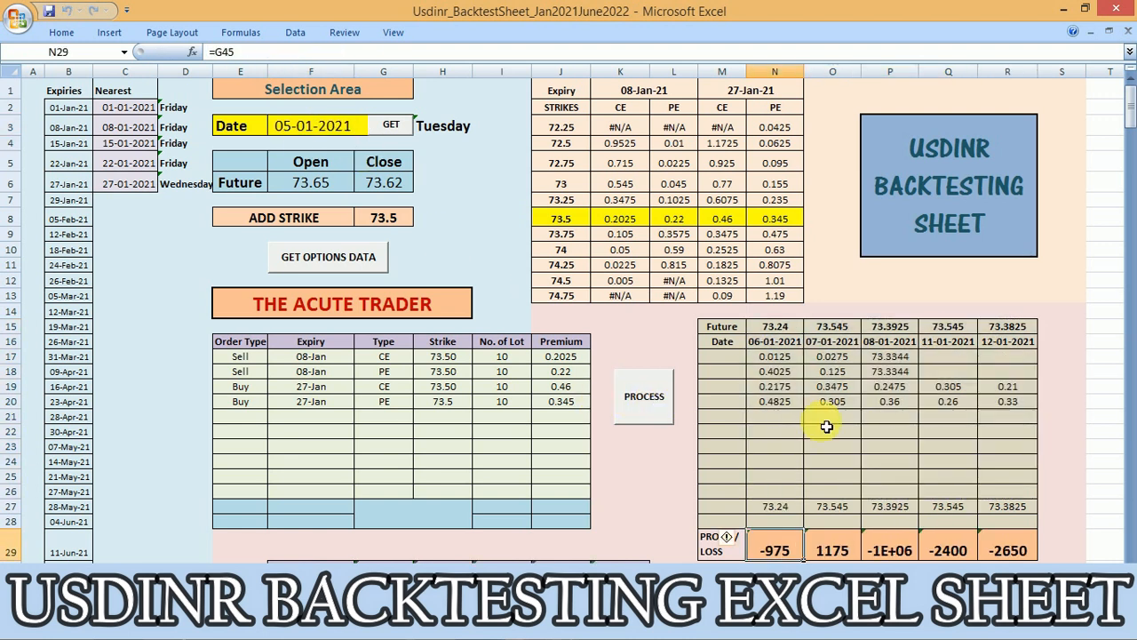
Check the results from 06-01-2021 to 08-01-2021, focusing on the future price and option premiums for 07-01-2021
{"action": "left_click", "coordinate": [772, 345]}
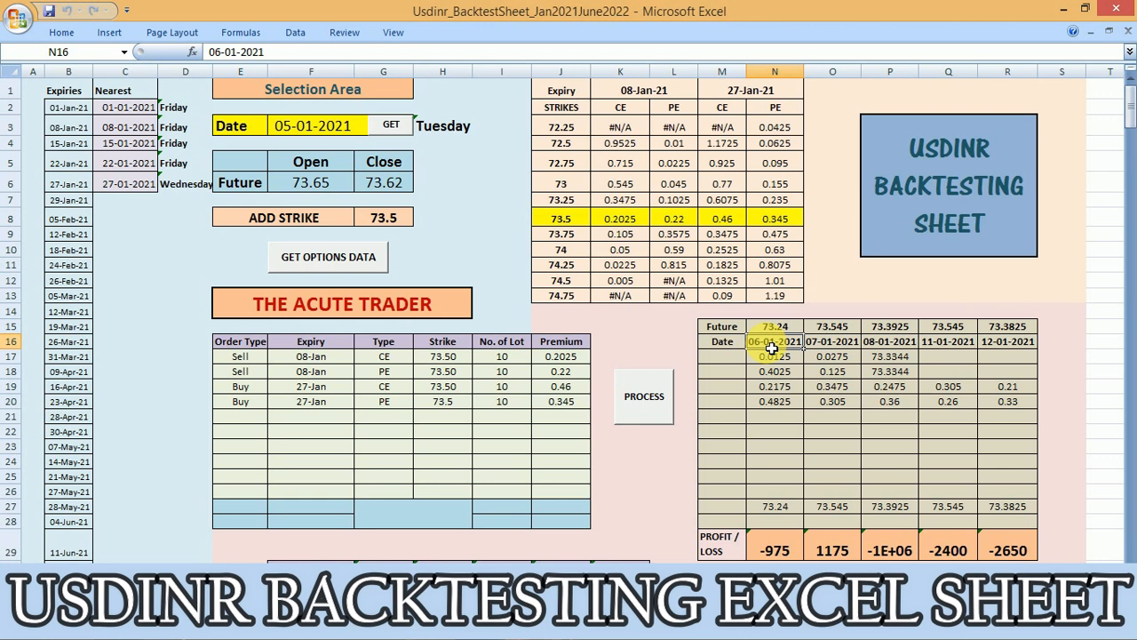
{"action": "left_click", "coordinate": [895, 349]}
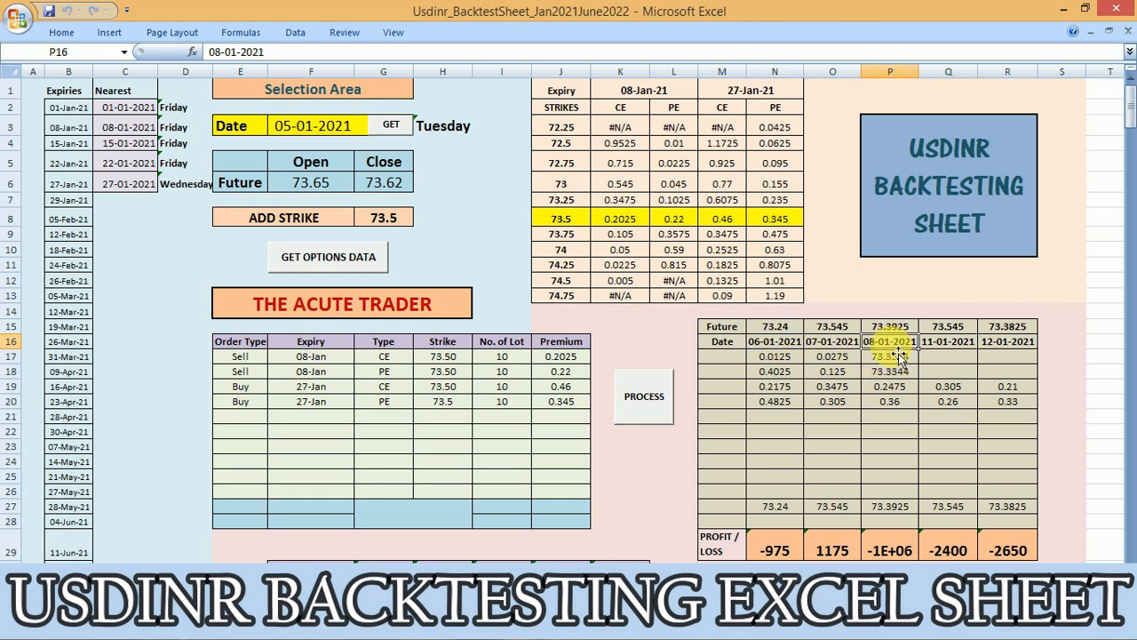
{"action": "left_click", "coordinate": [850, 347]}
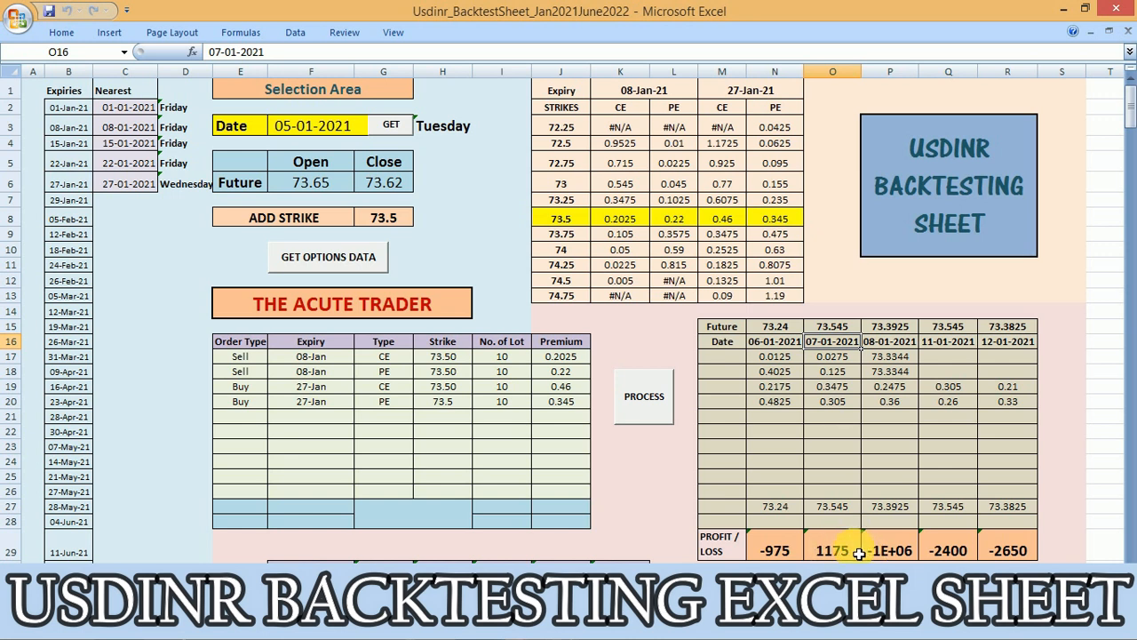
{"action": "left_click", "coordinate": [832, 331]}
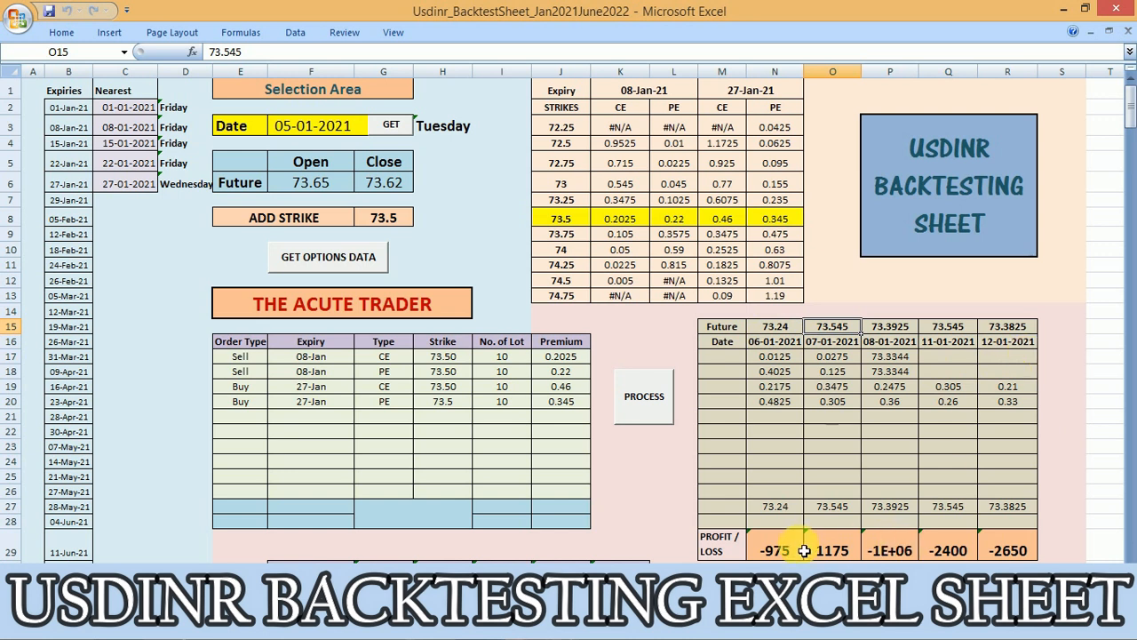
{"action": "left_click", "coordinate": [830, 416]}
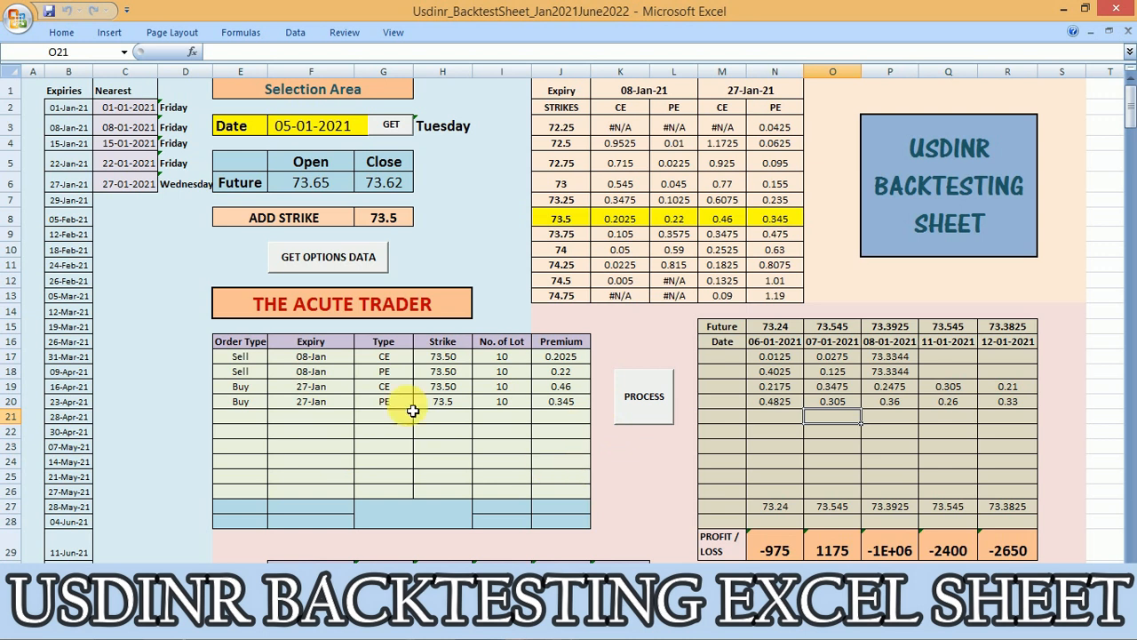
{"action": "left_click", "coordinate": [333, 419]}
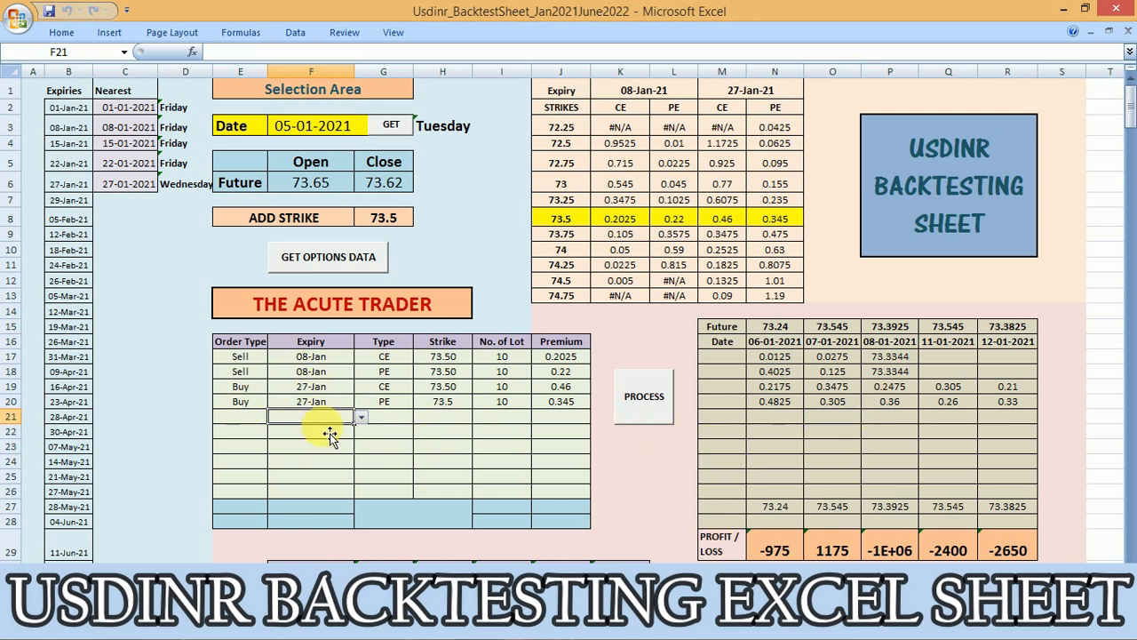
{"action": "left_click", "coordinate": [142, 218]}
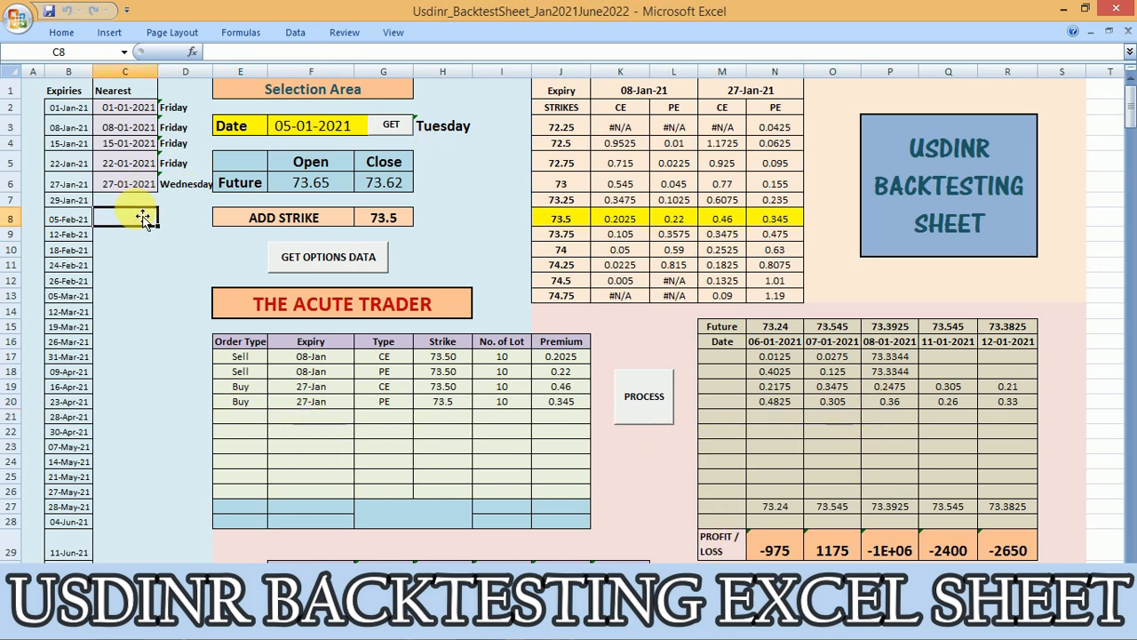
{"action": "key", "text": "ctrl+Up"}
{"action": "key", "text": "ctrl+Up"}
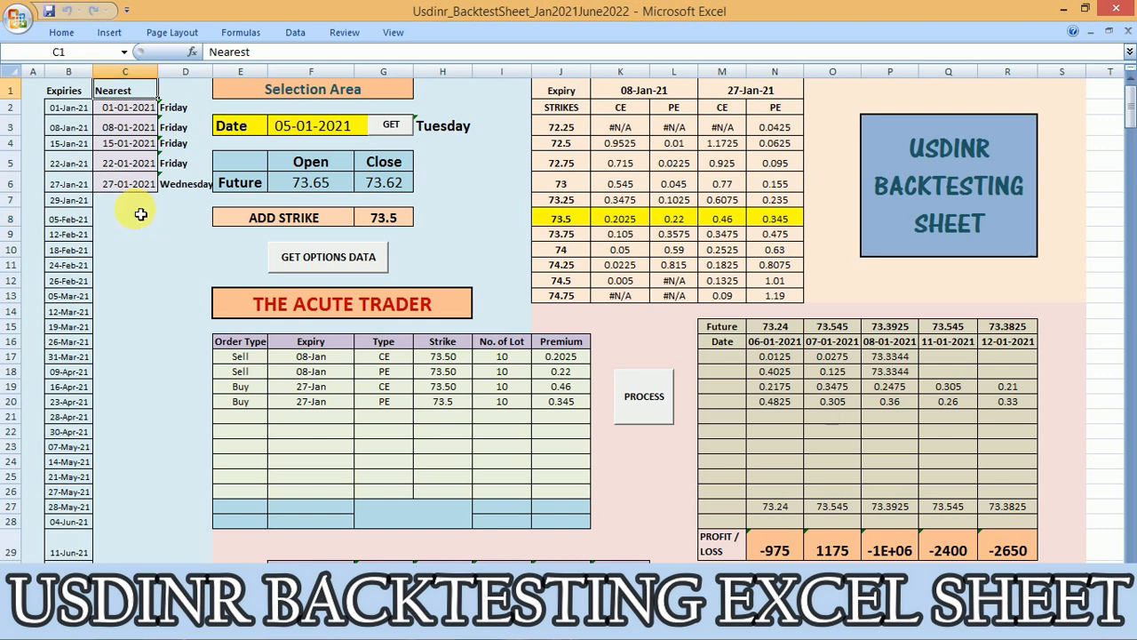